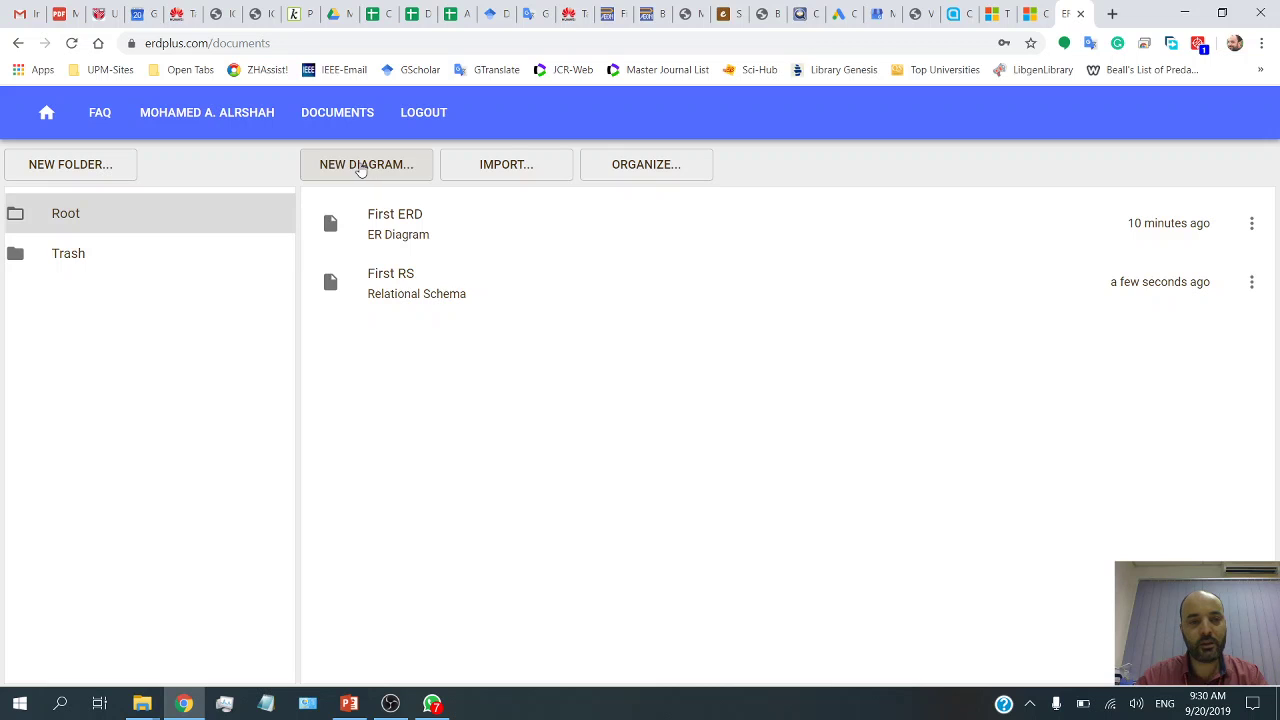
- Create a new relational schema diagram named "Second RS"
click(361, 167)
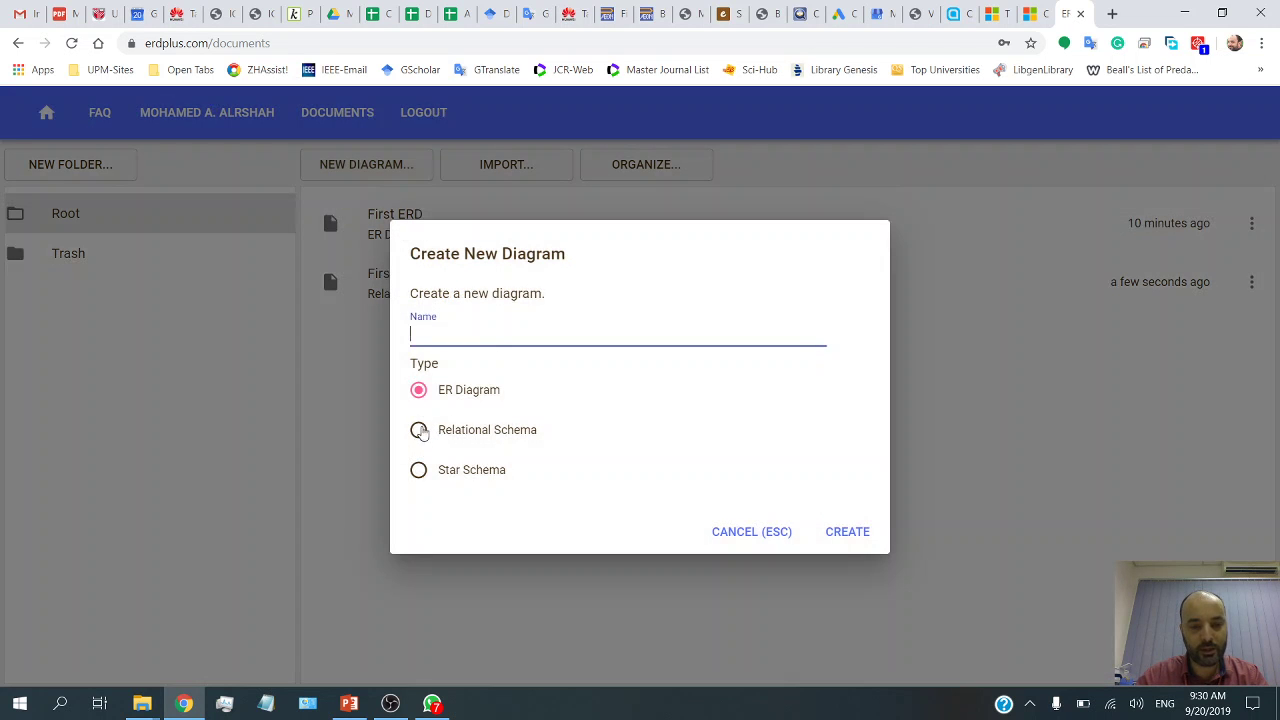
click(421, 432)
click(445, 335)
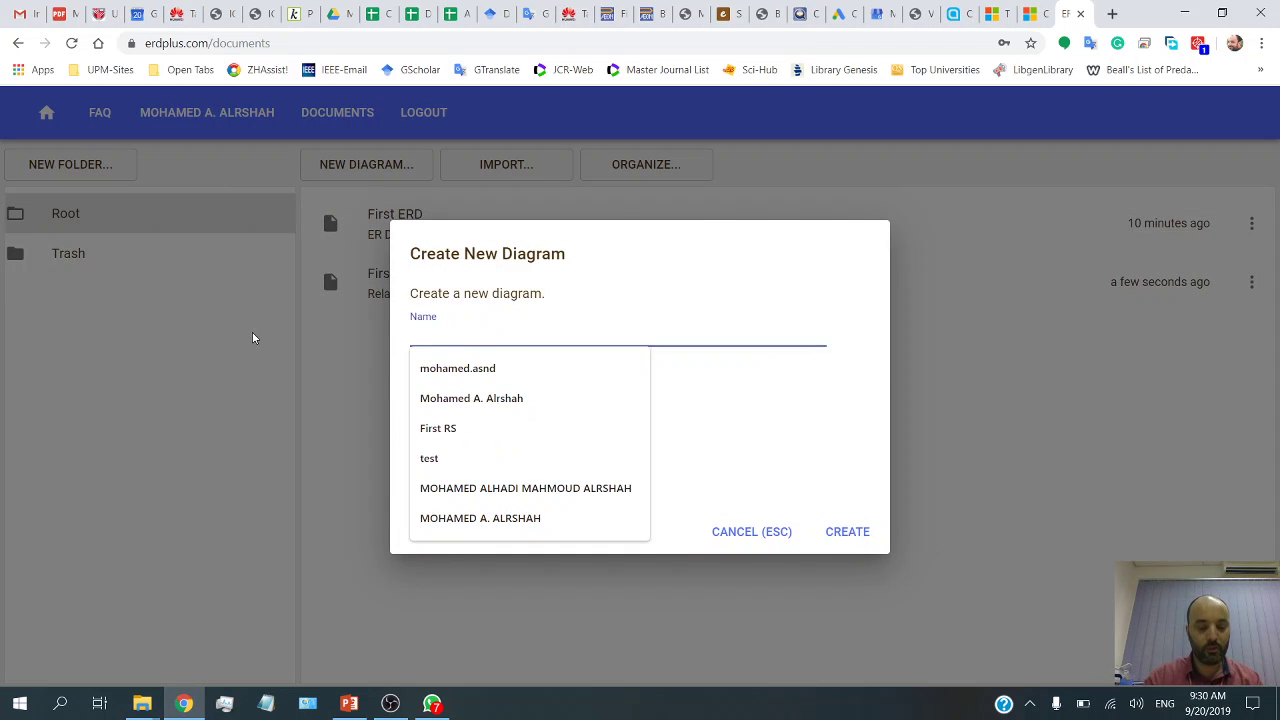
text(Seco)
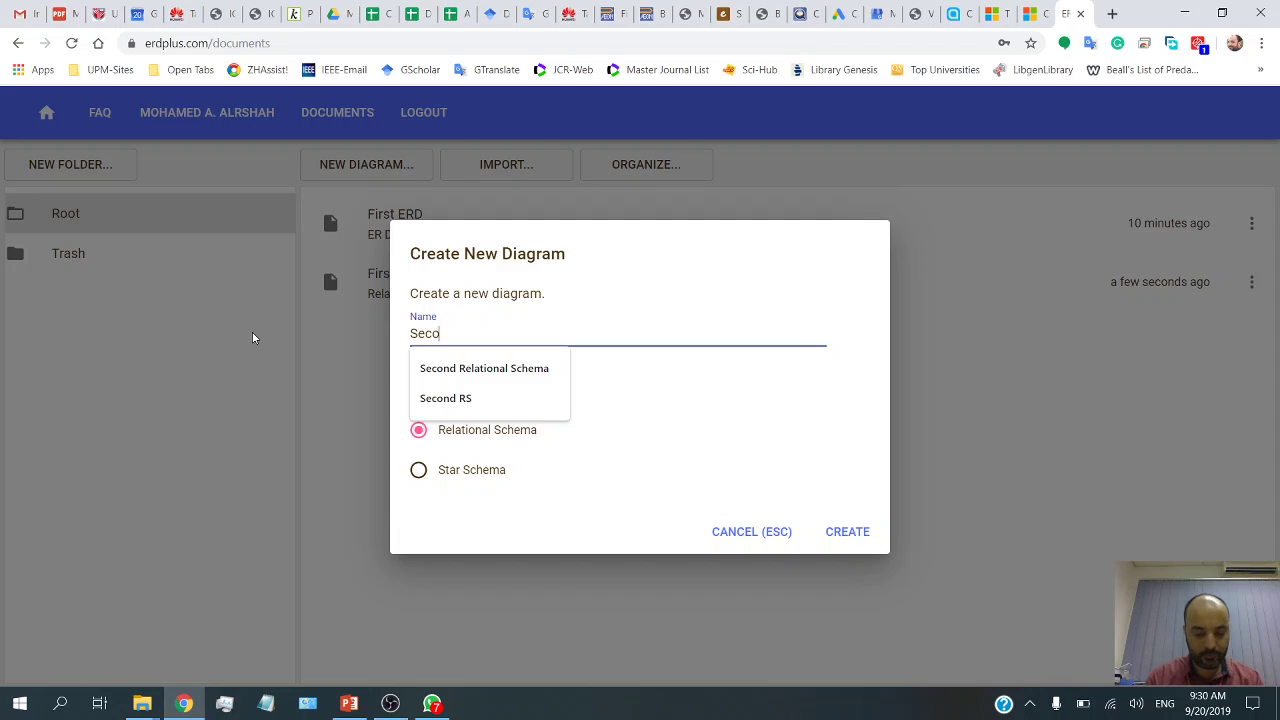
text(nd R)
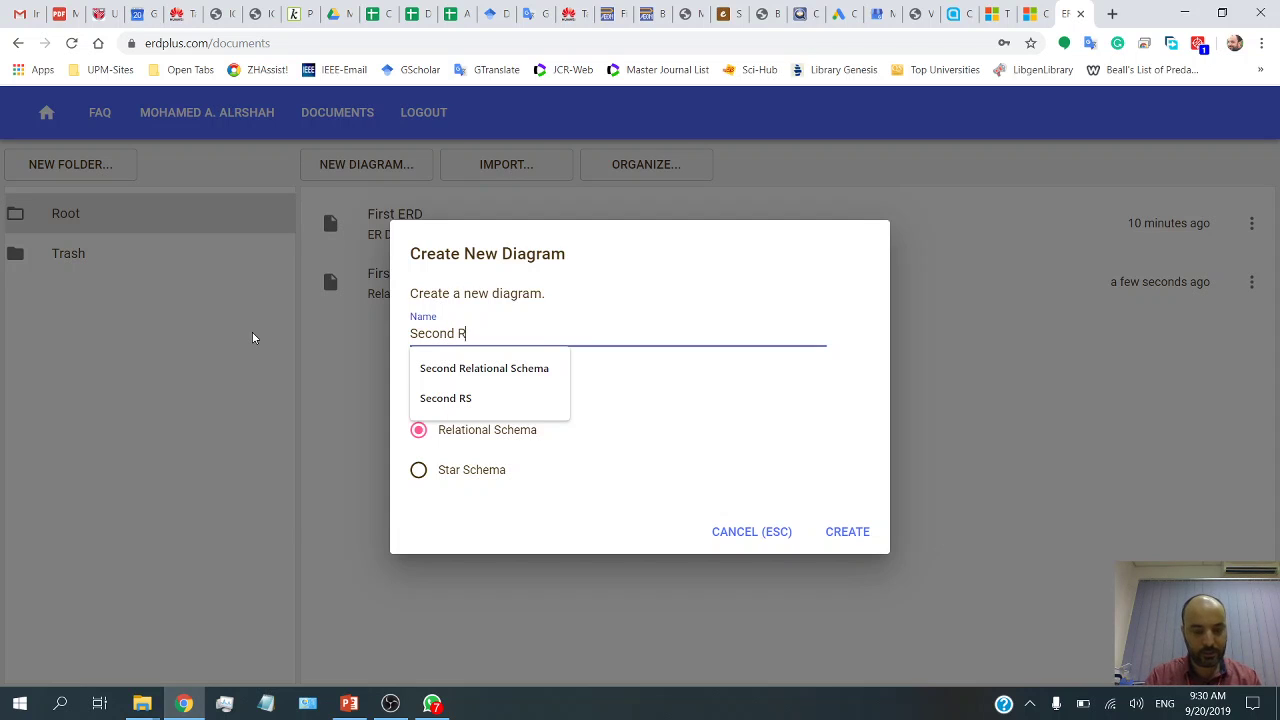
text(S)
click(843, 531)
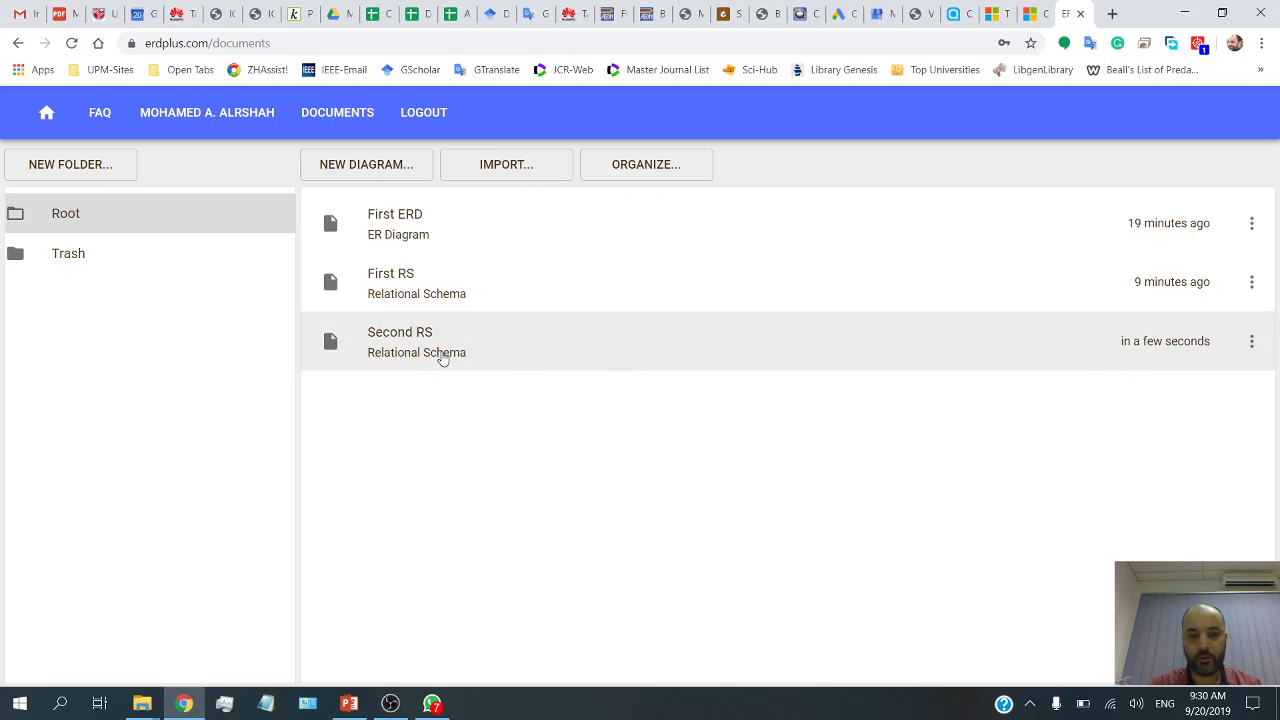
- Open the Second RS diagram and add a table named "Countries" on the canvas
click(560, 364)
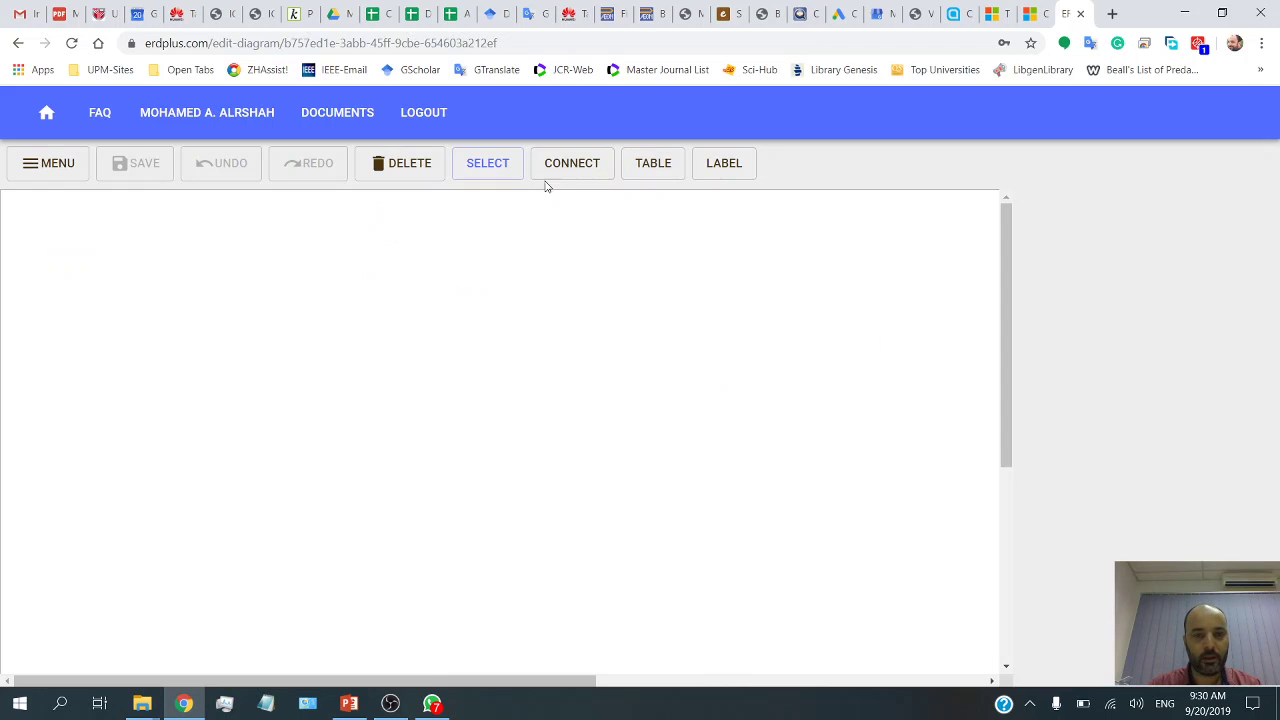
click(653, 165)
click(237, 368)
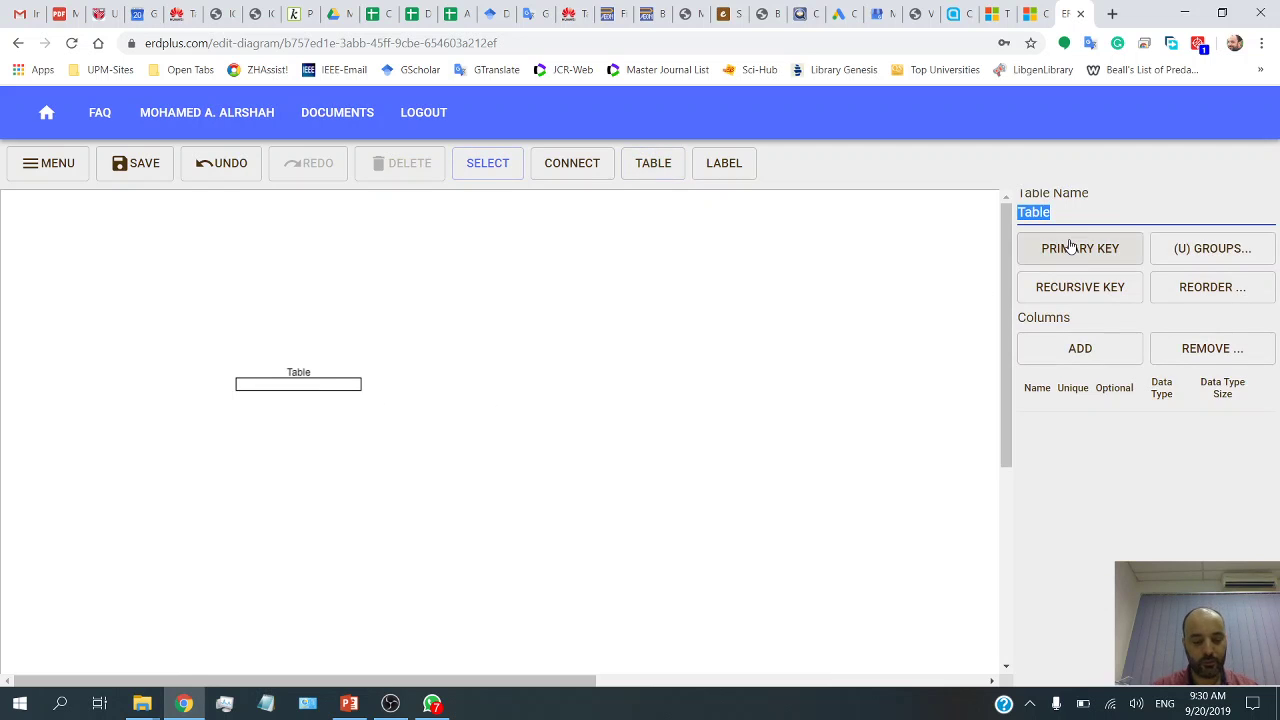
text(Countr)
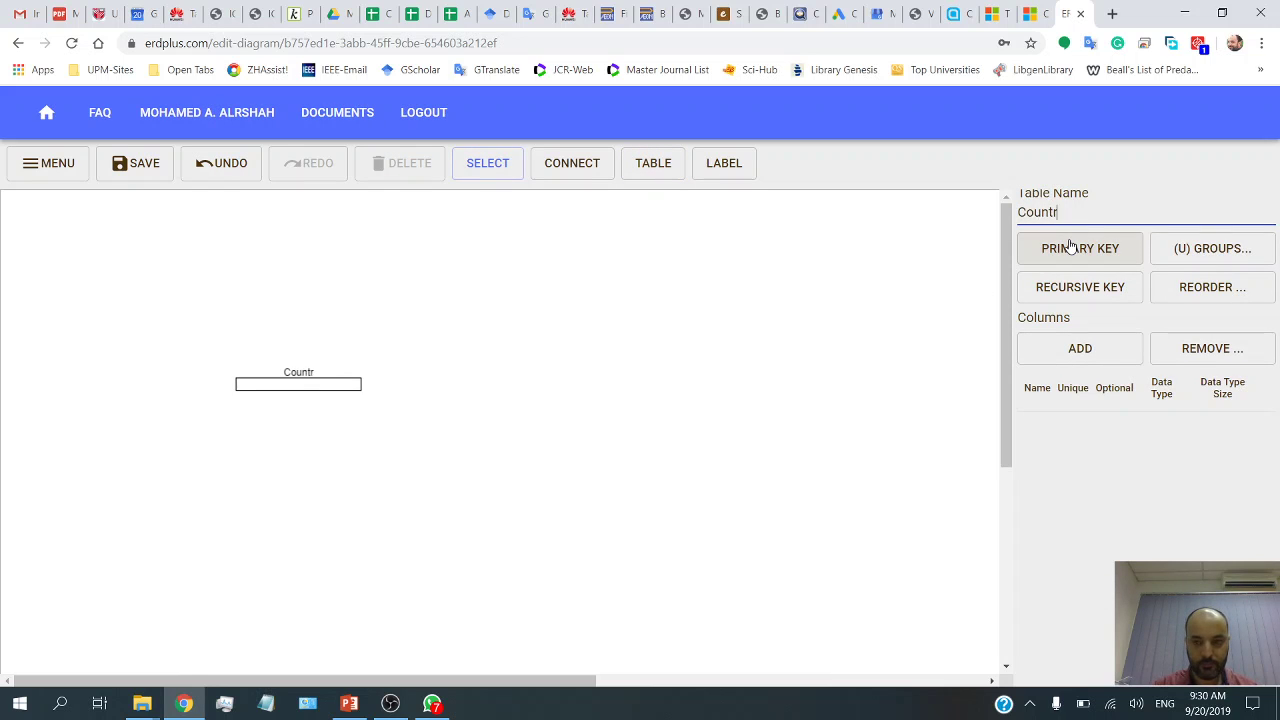
text(ies)
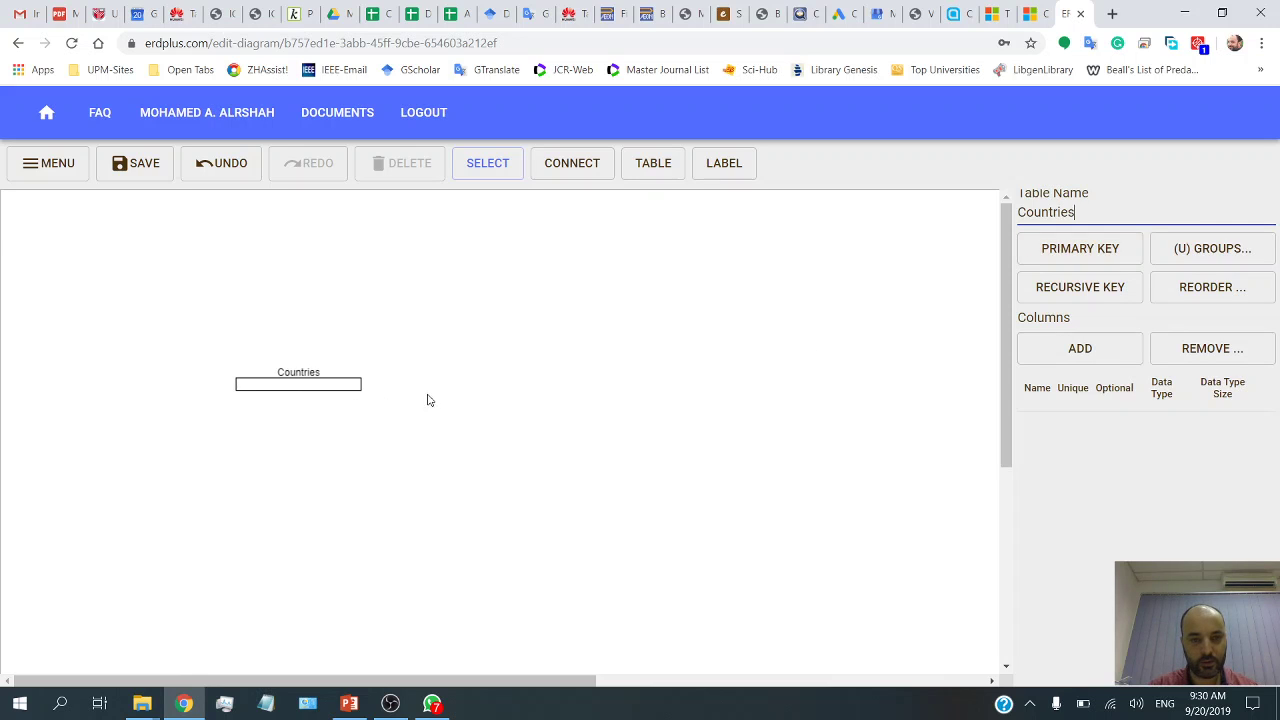
- Add a column named "Id" to the Countries table and mark it as unique
click(1080, 347)
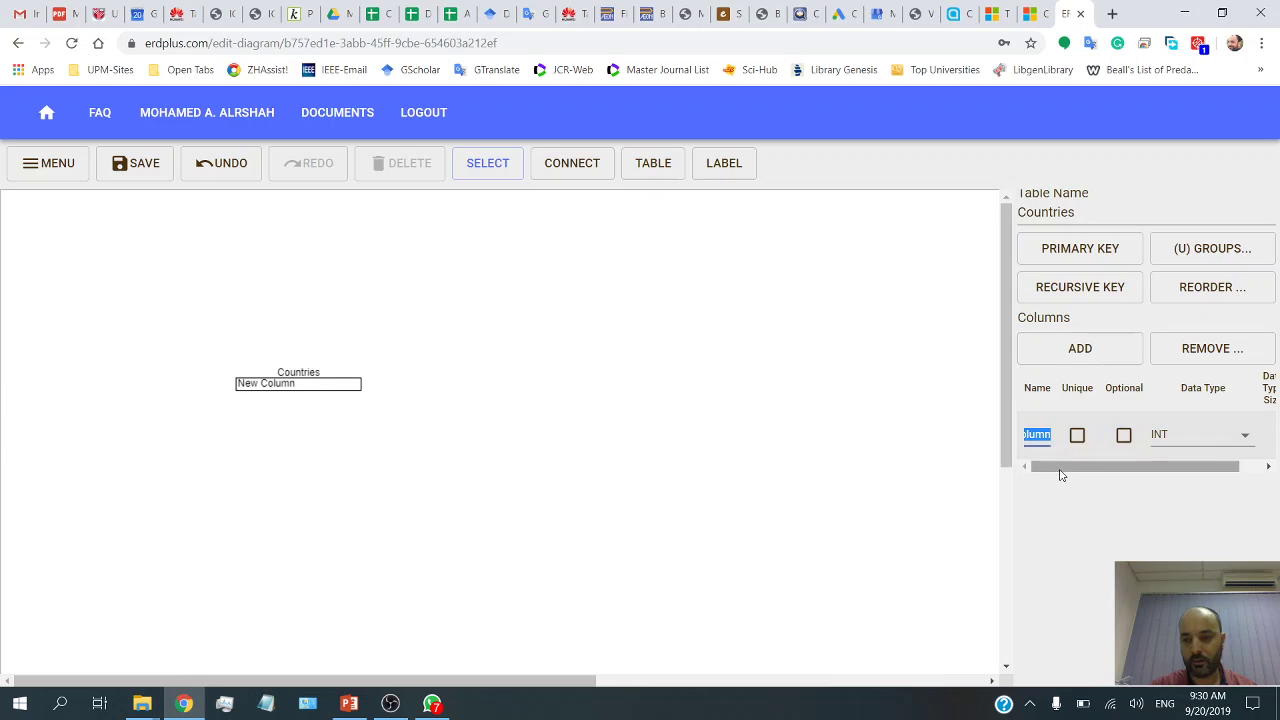
text(Id)
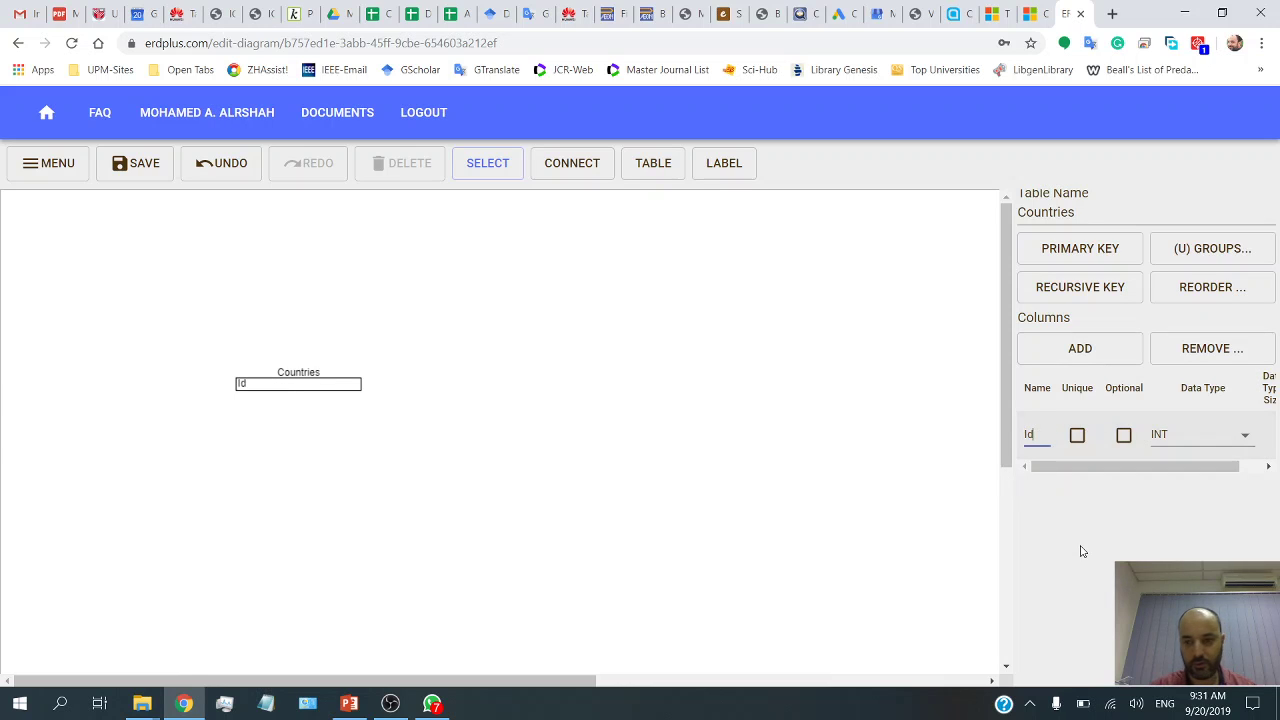
click(1077, 435)
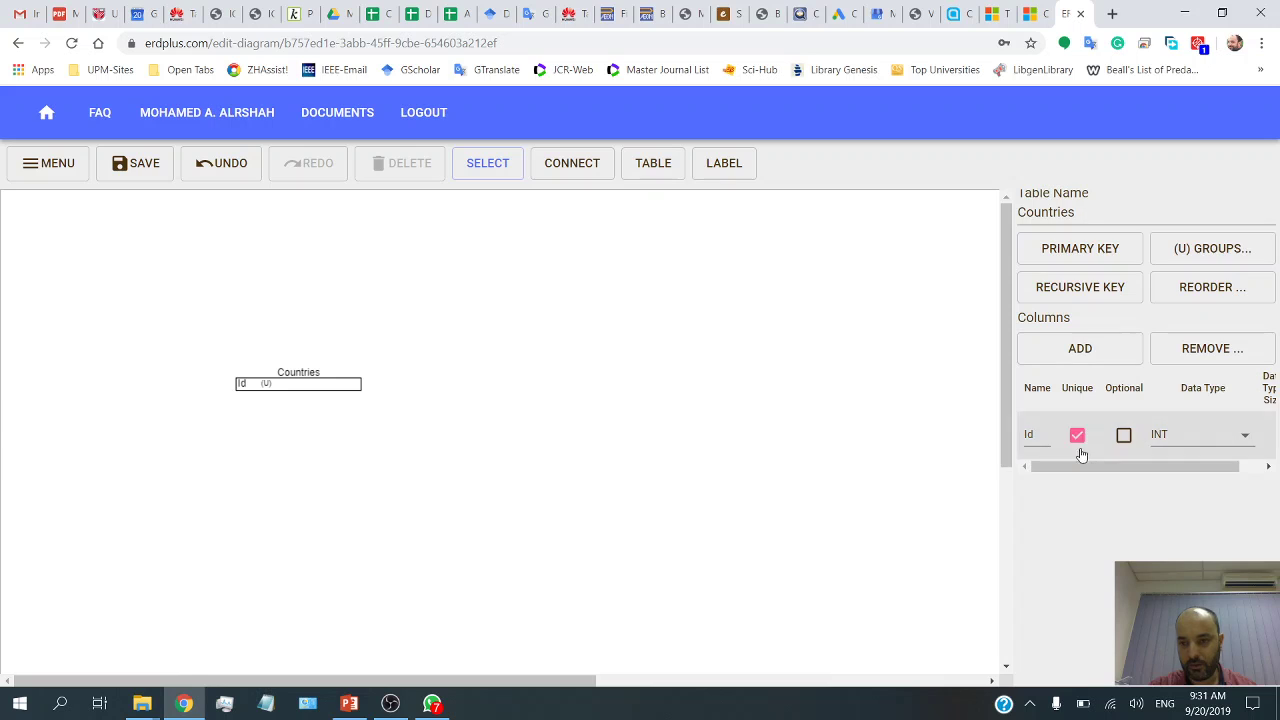
- Add a unique column named "Name" to the Countries table with data type VARCHAR(n) and size 50
click(1080, 348)
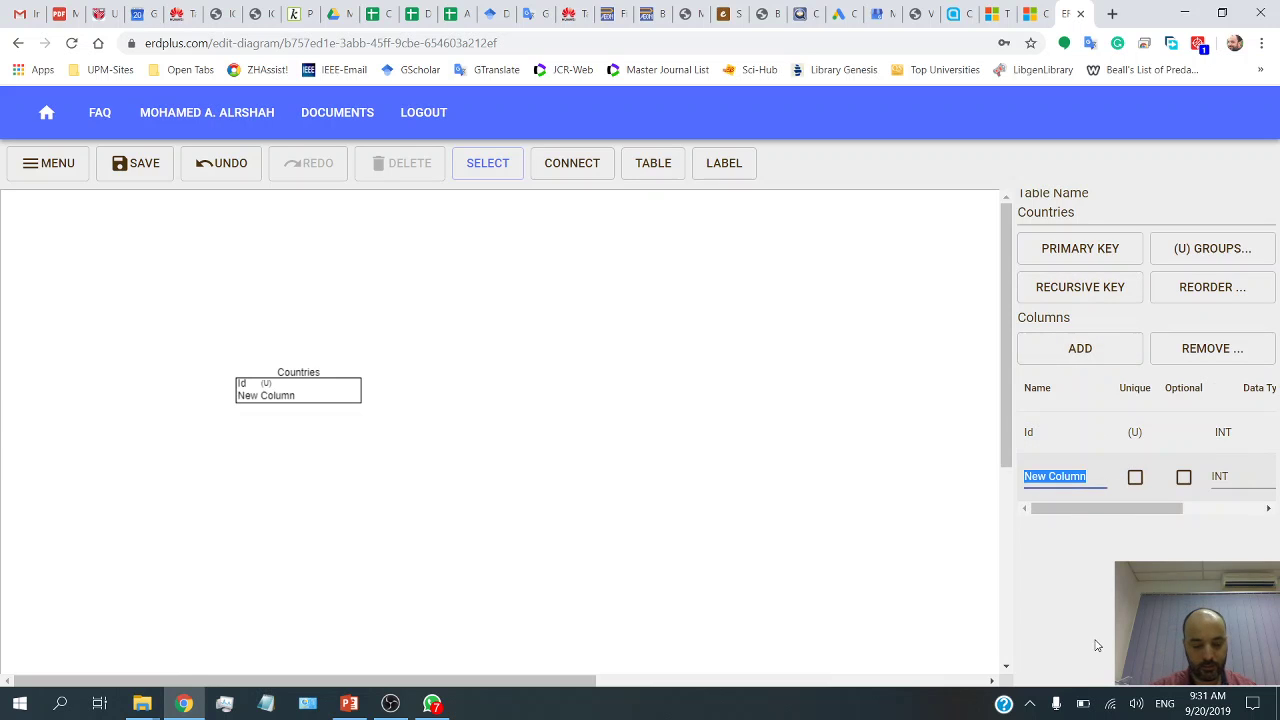
text(Name)
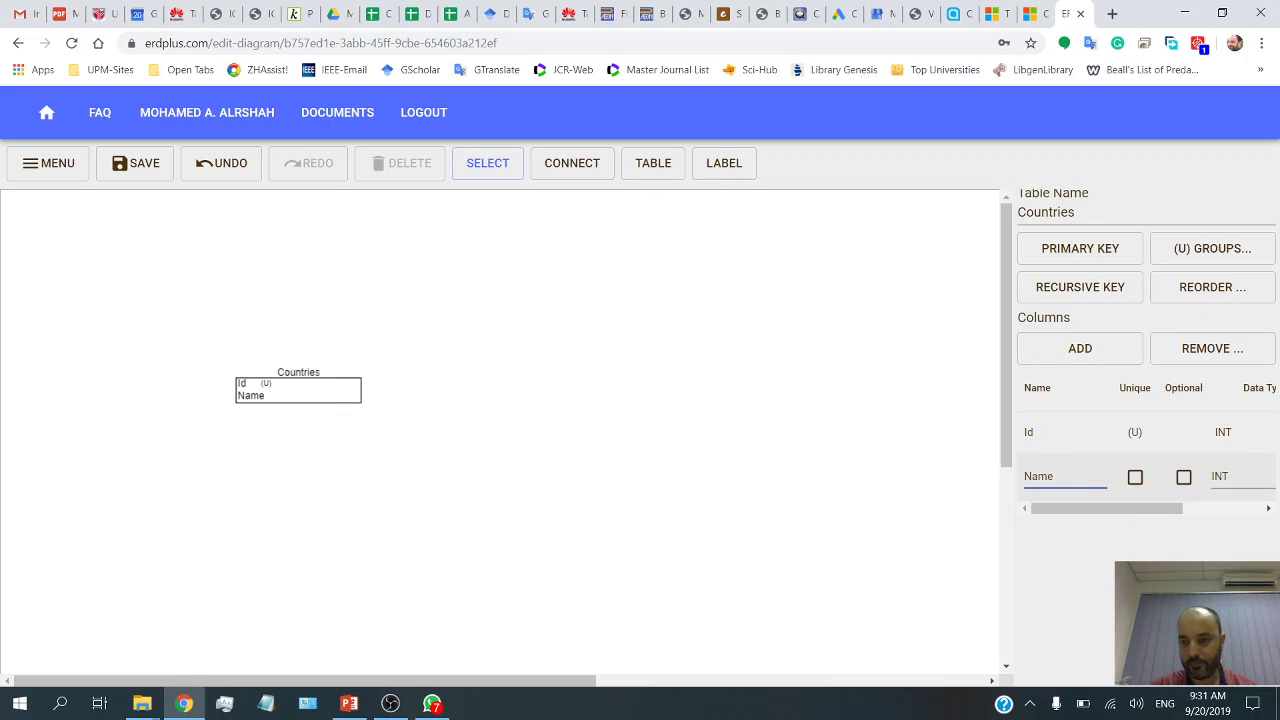
click(1135, 477)
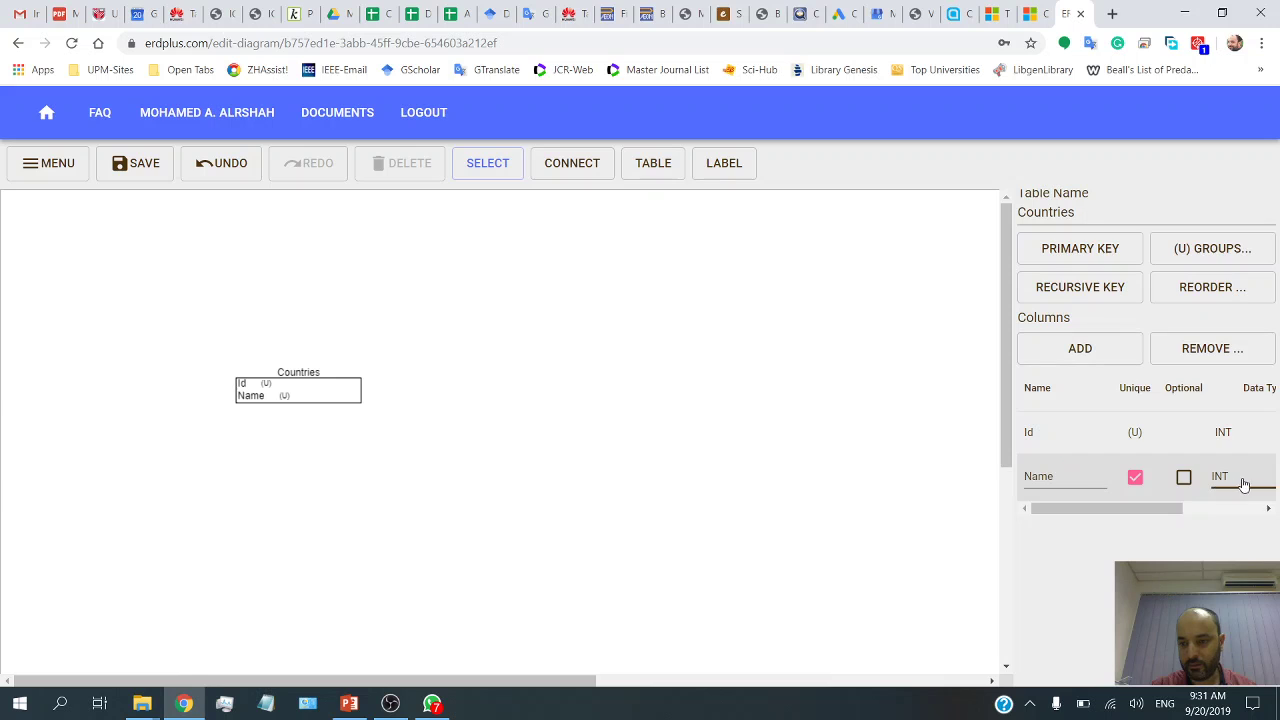
click(1243, 484)
click(1214, 436)
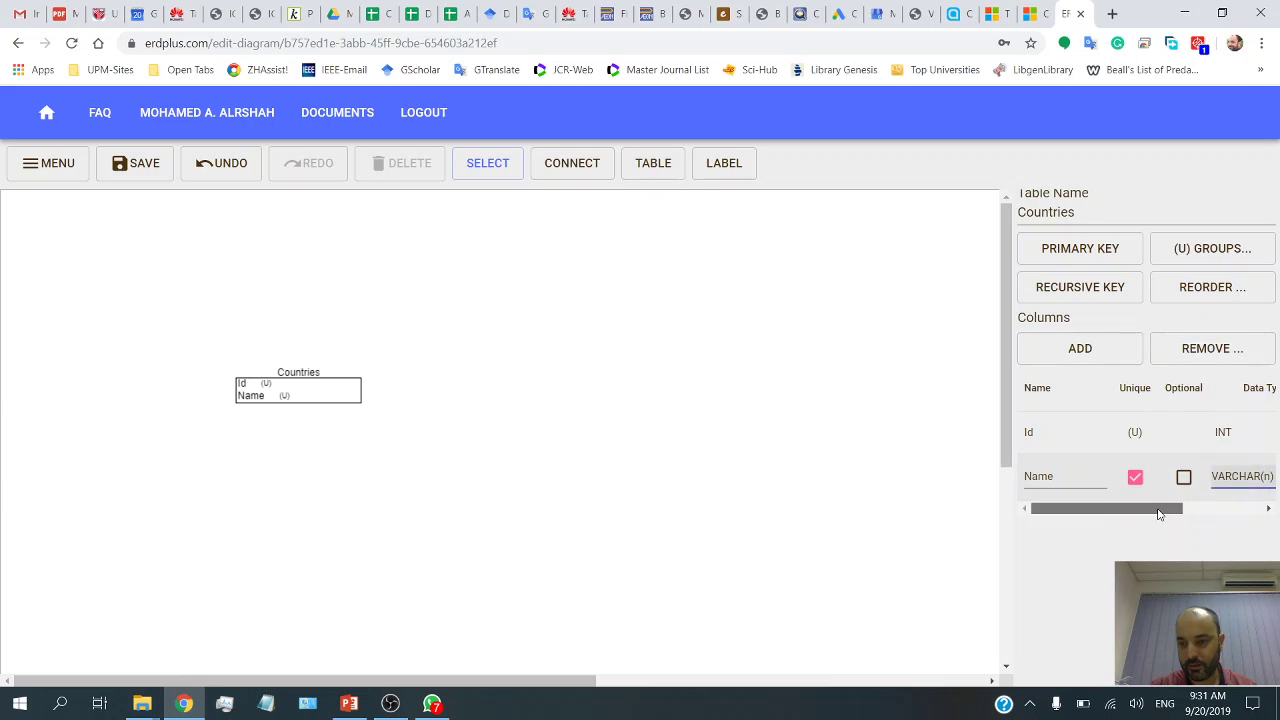
drag(1159, 513, 1238, 512)
click(1229, 486)
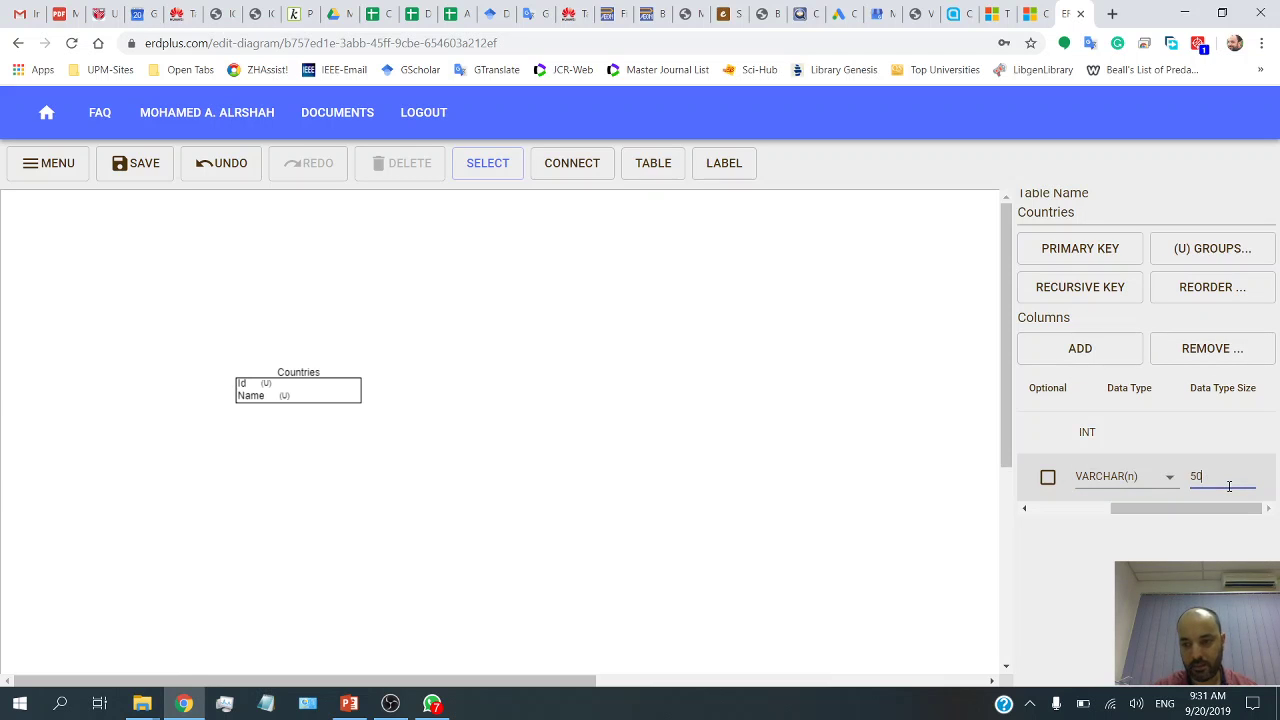
text(50)
- Add a unique column named "ShortName" to the Countries table with data type VARCHAR(n) and size 3
drag(1134, 512, 1043, 516)
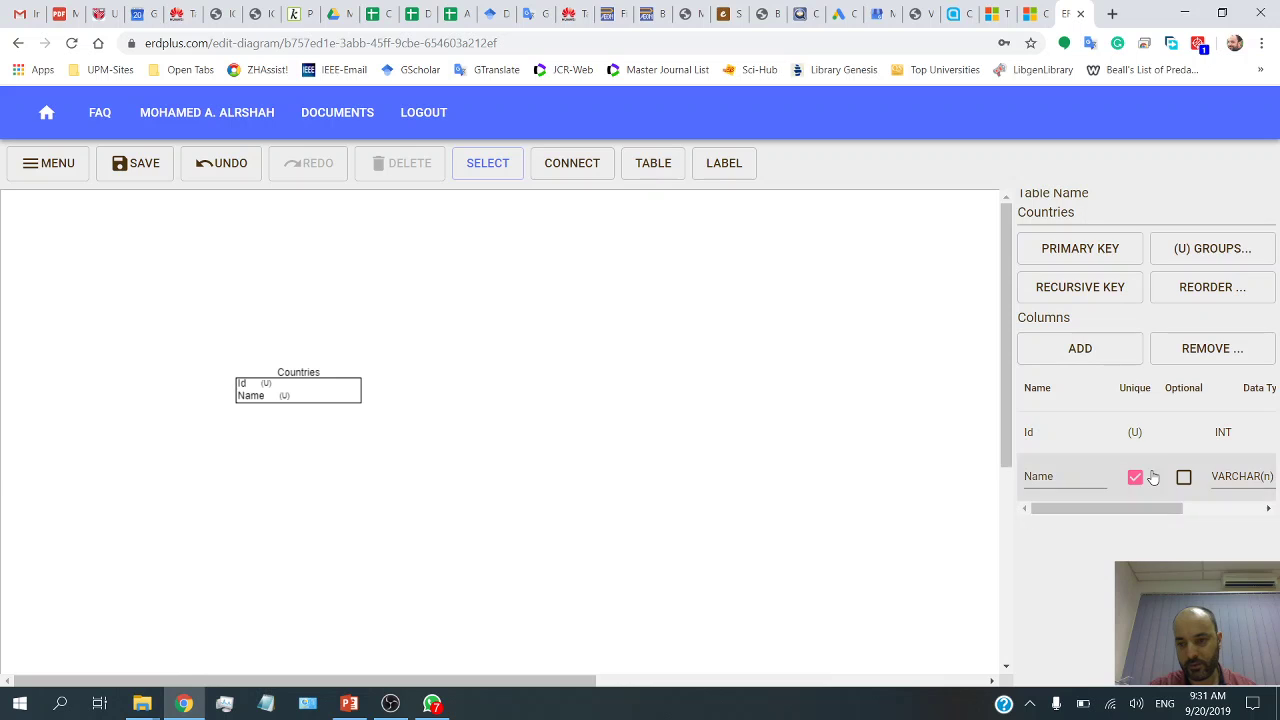
click(1080, 350)
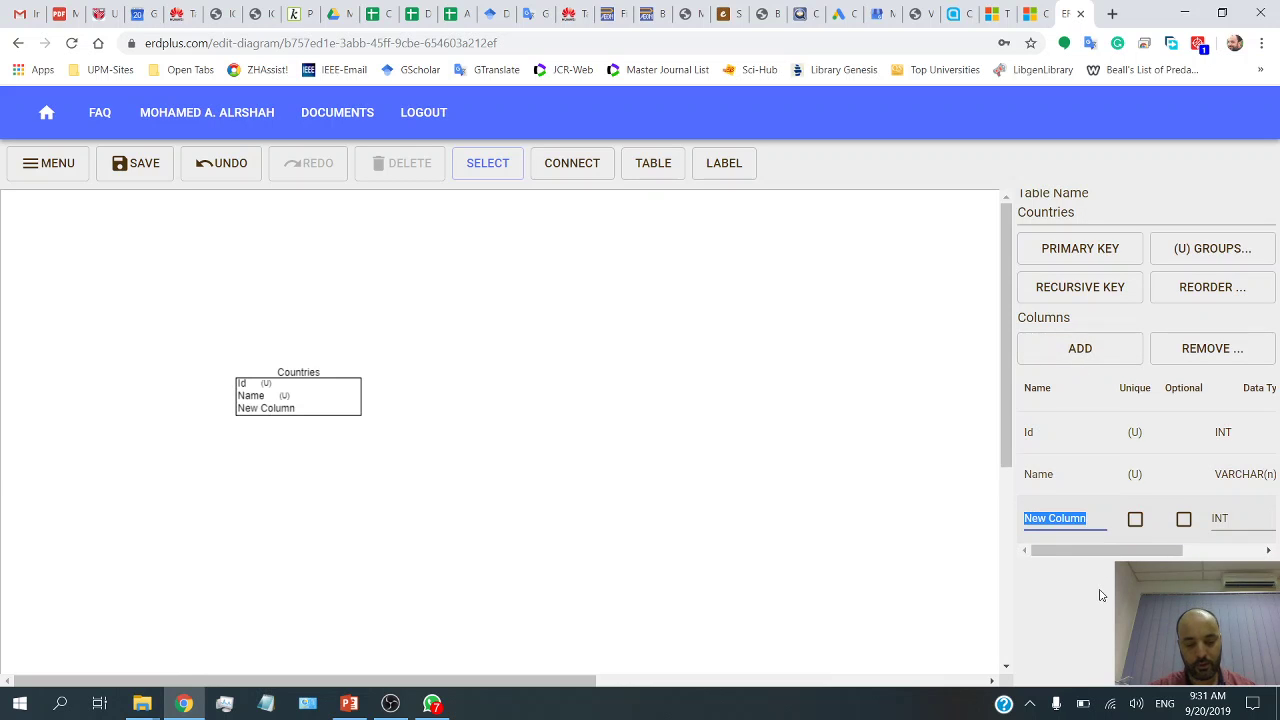
text(ShortName)
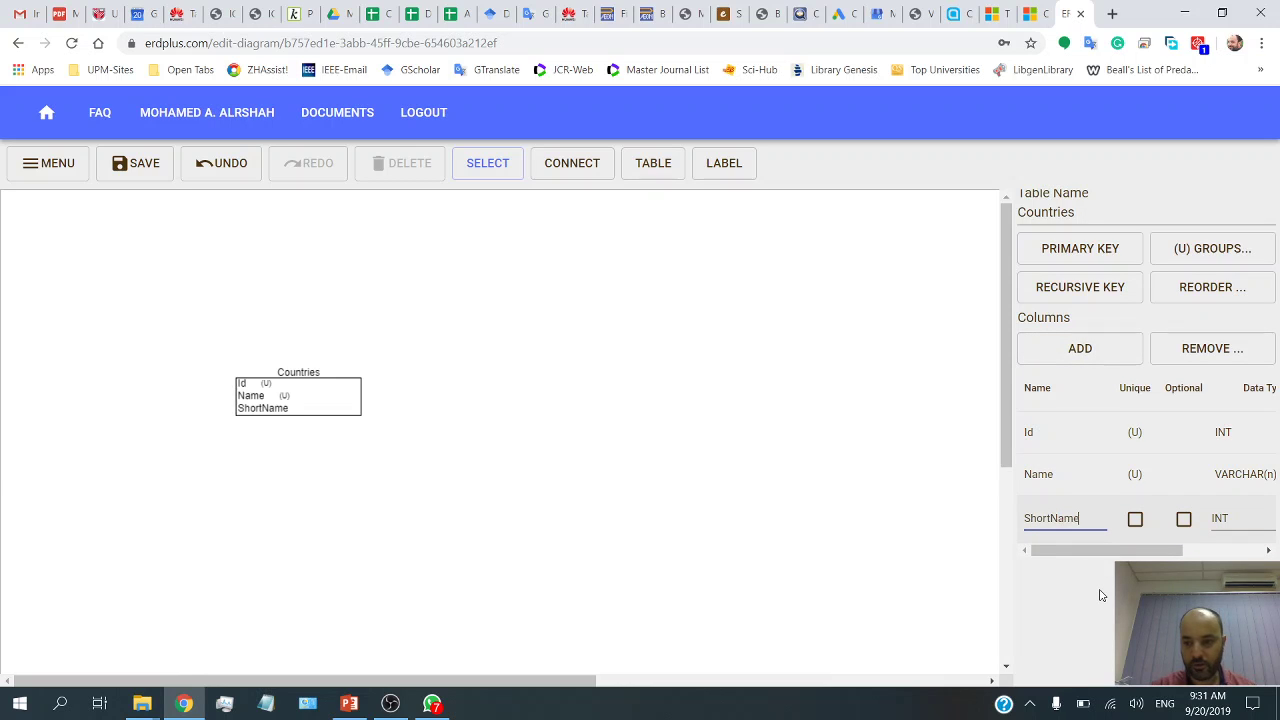
click(1135, 519)
drag(1136, 554, 1196, 553)
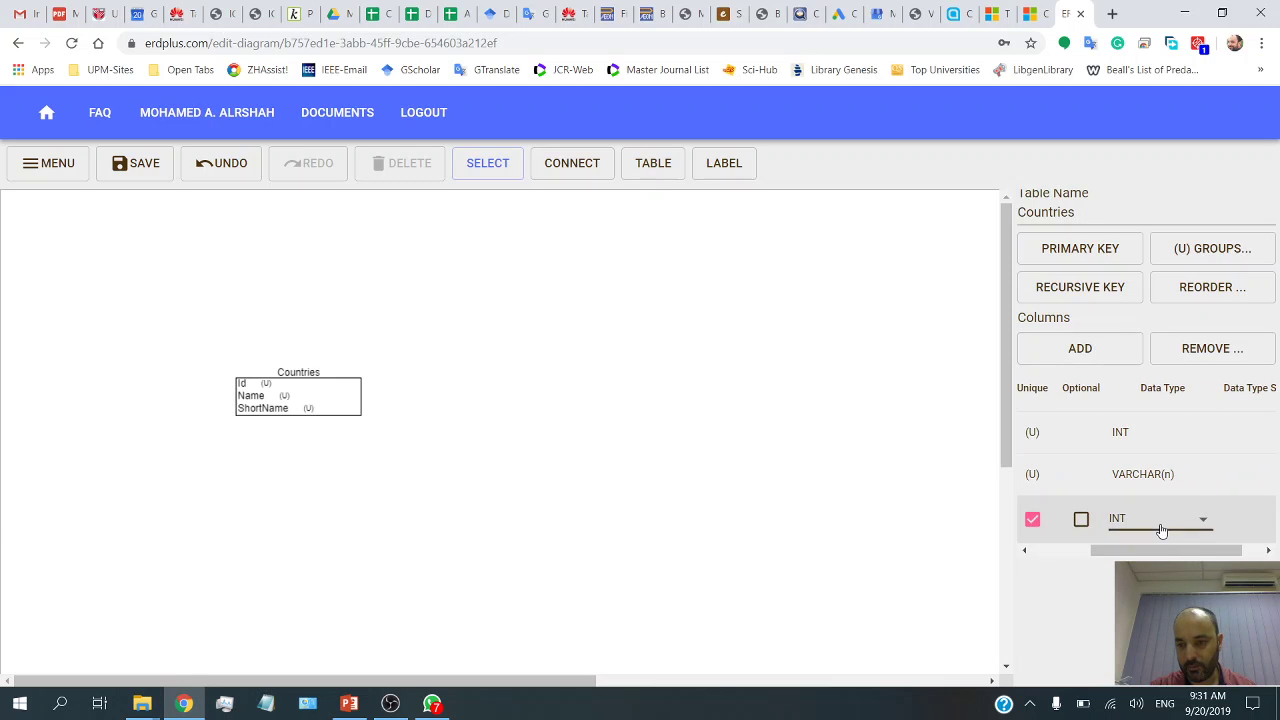
click(1172, 521)
click(1157, 458)
click(1236, 522)
text(3)
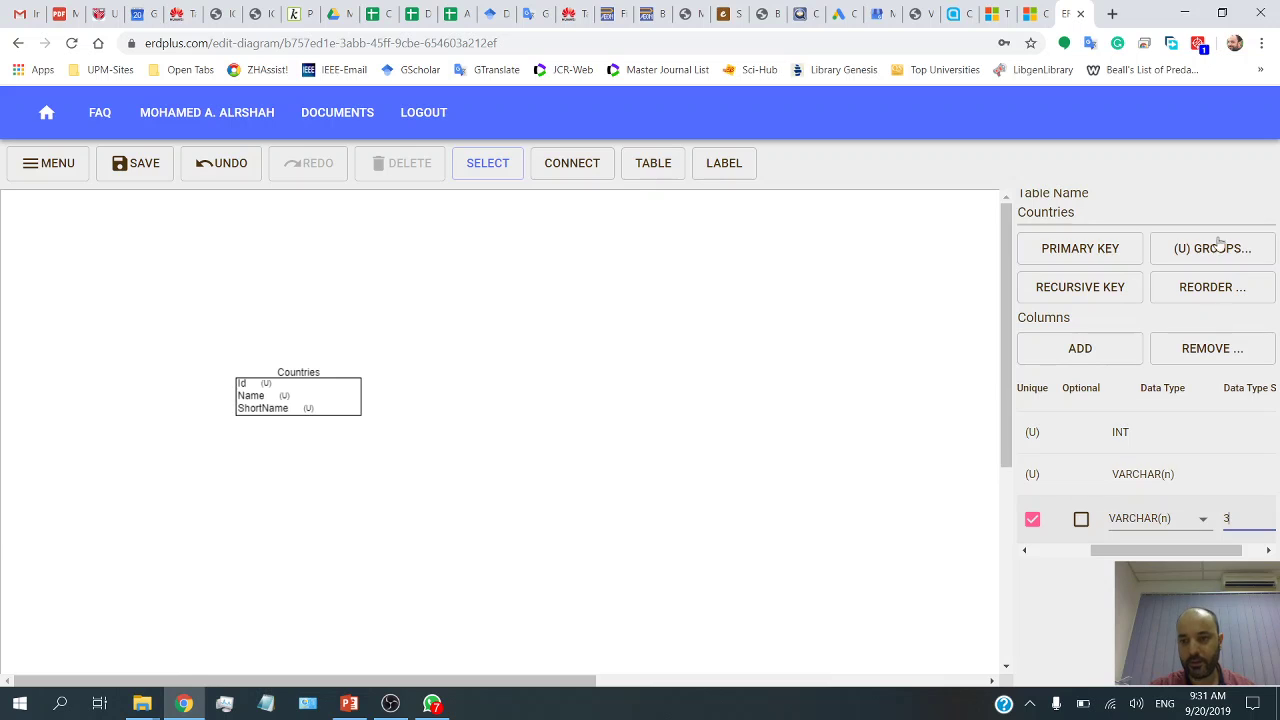
- Make the Id column the primary key of the Countries table and deselect the table
click(1076, 254)
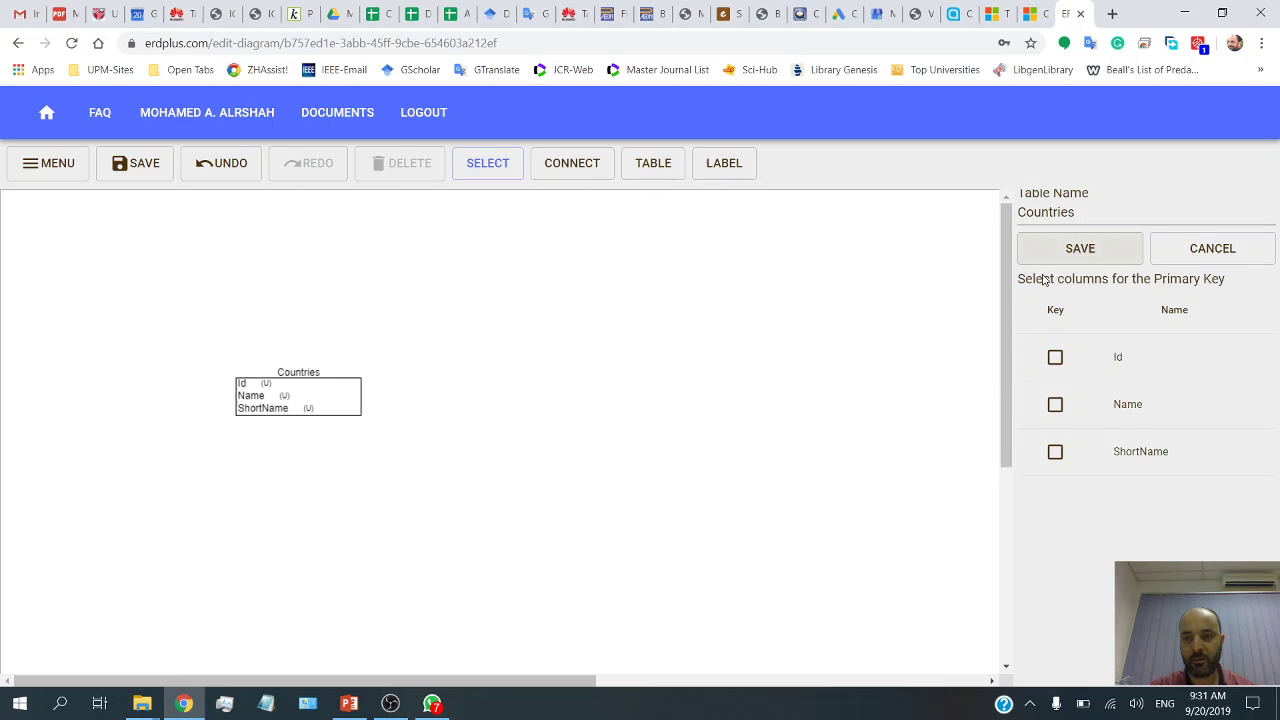
click(1056, 360)
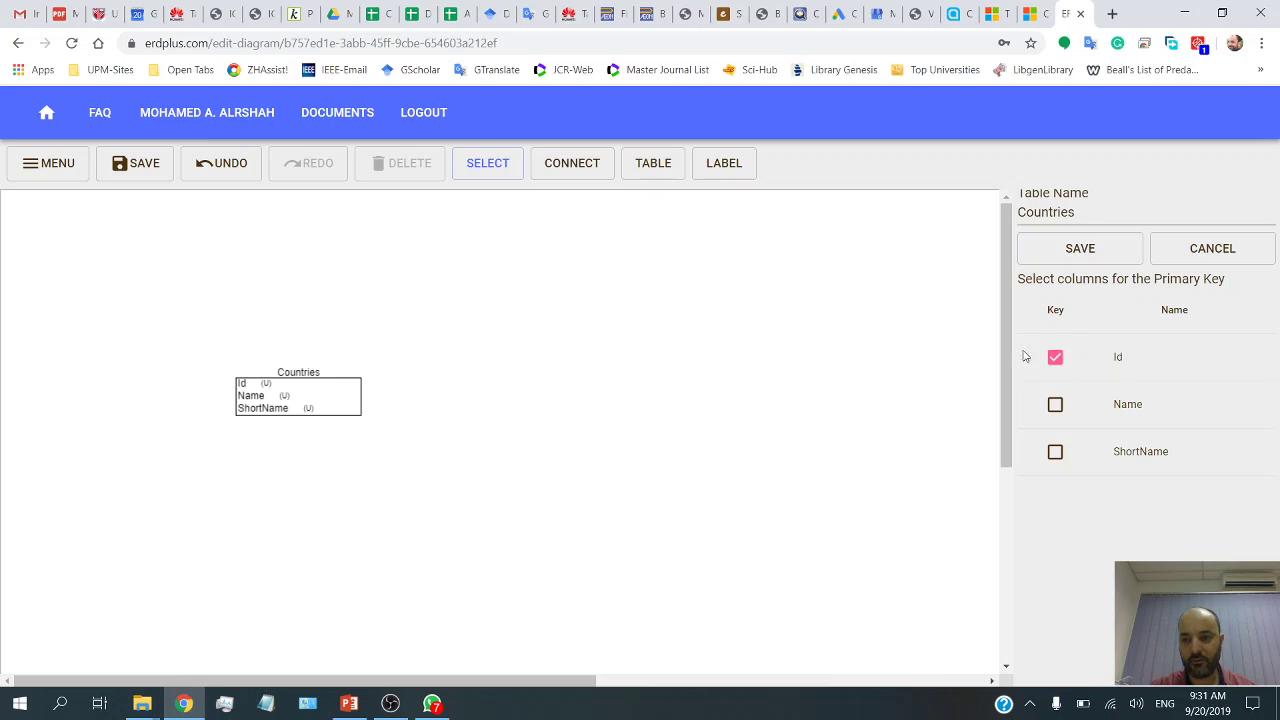
click(1079, 250)
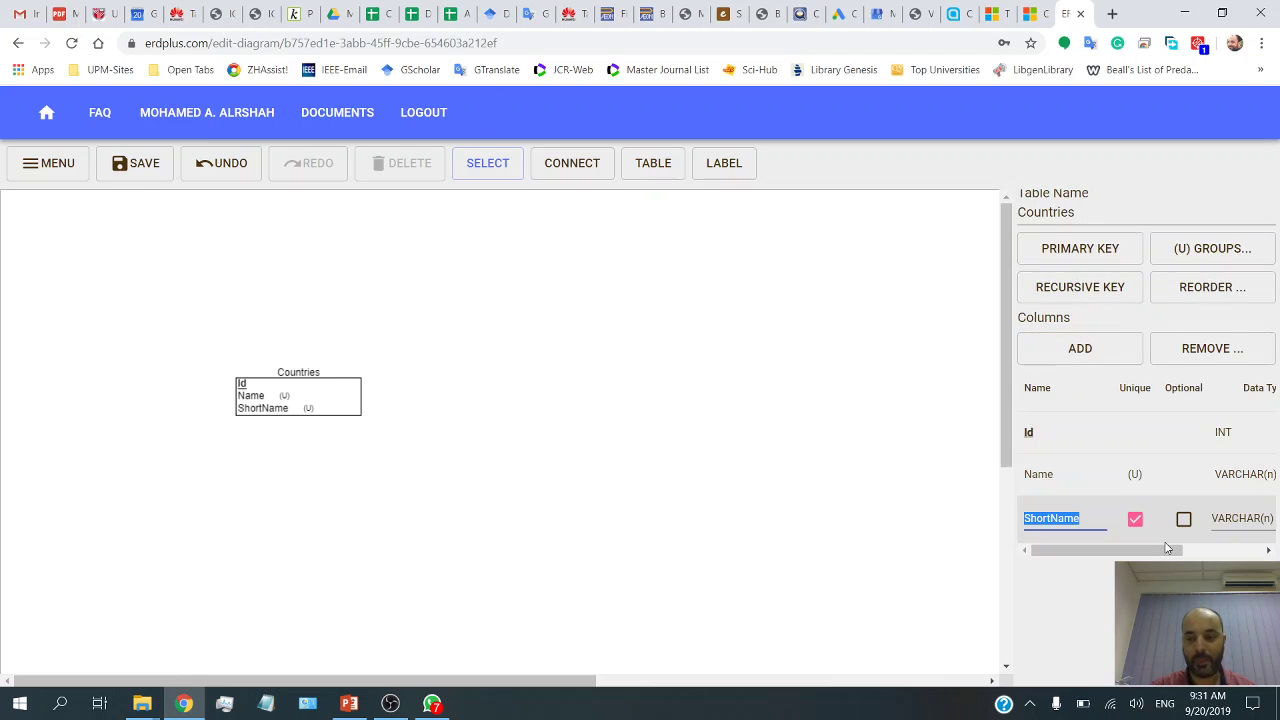
click(341, 475)
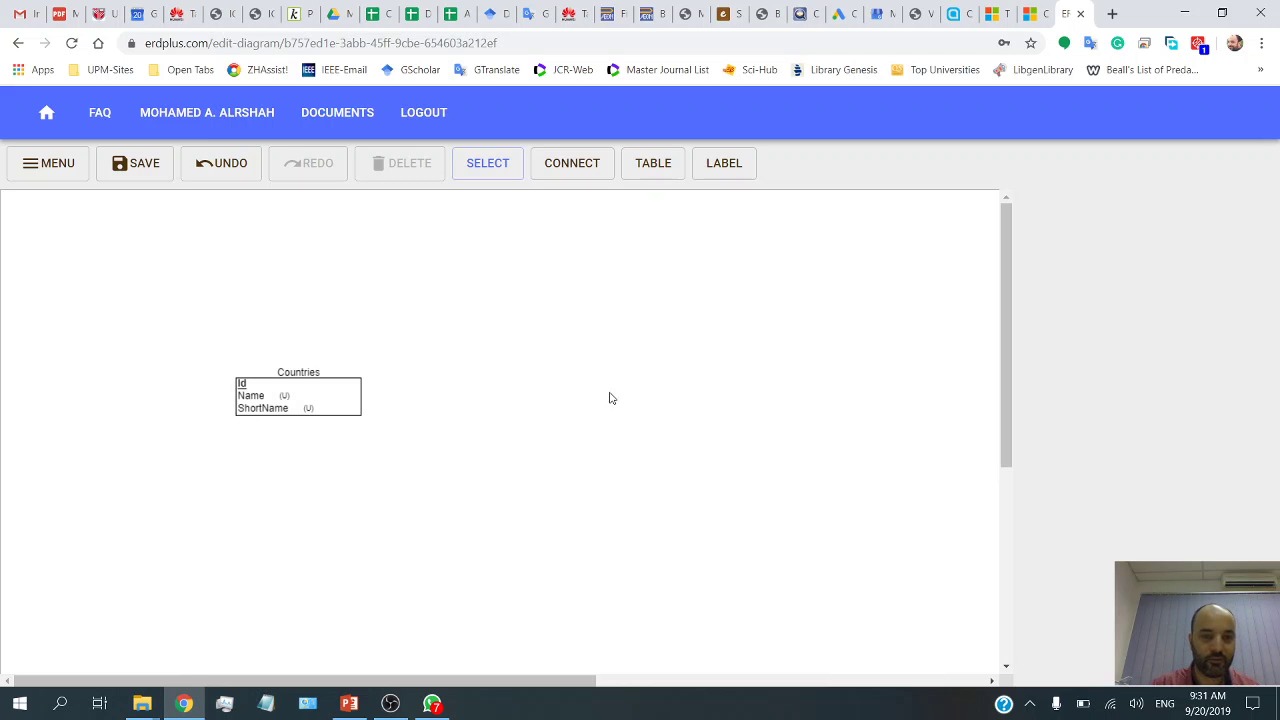
- Add a second table named "Students" to the right of Countries and give it a unique column named "Id"
click(652, 166)
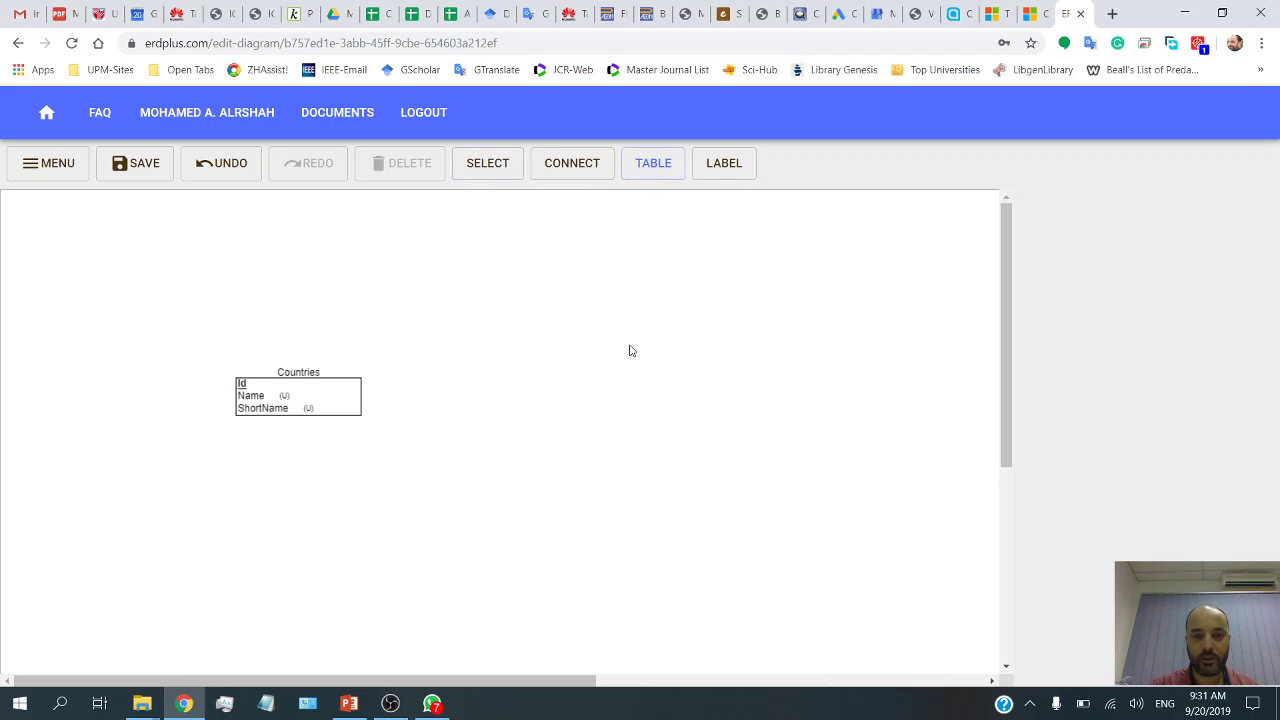
click(627, 342)
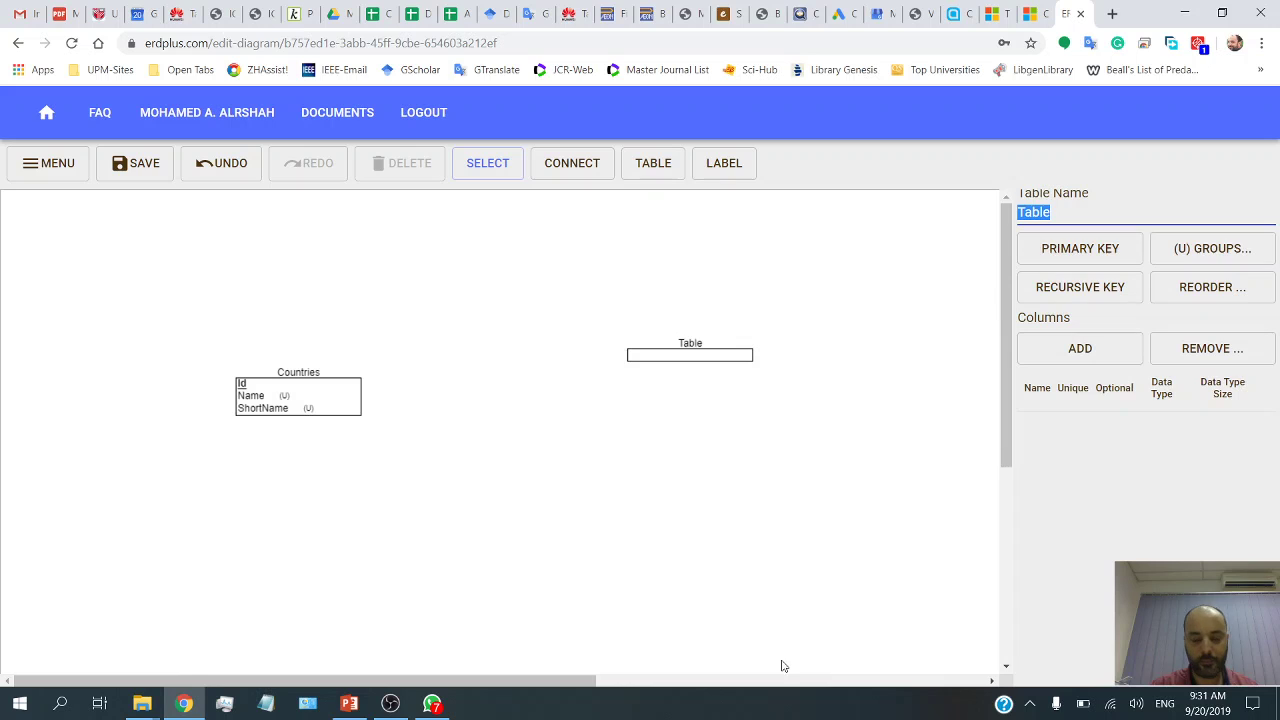
text(Students)
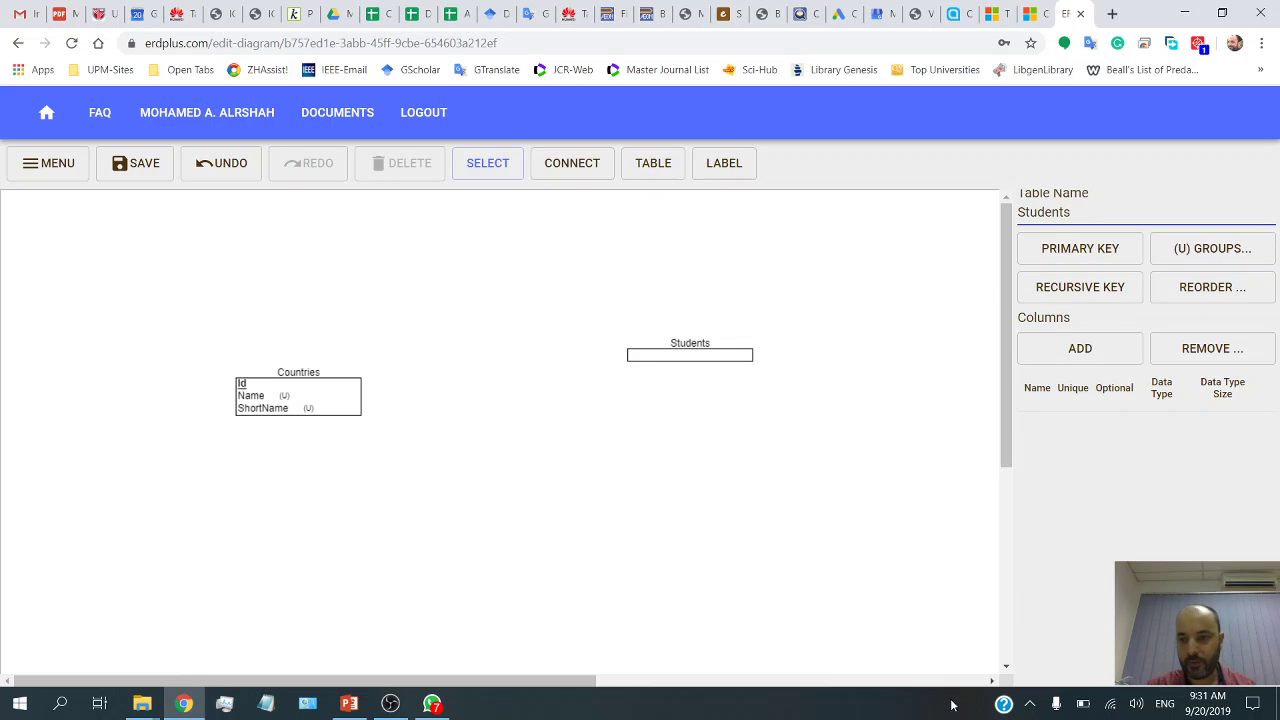
click(1088, 352)
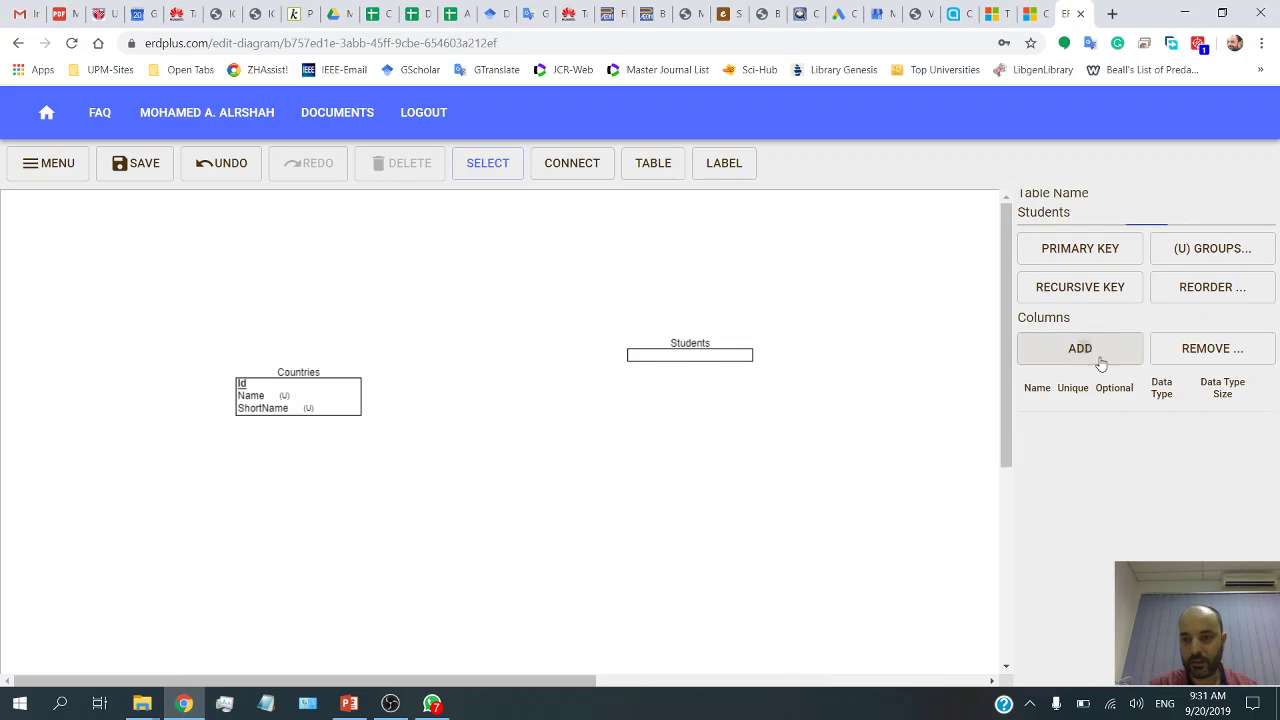
text(Id)
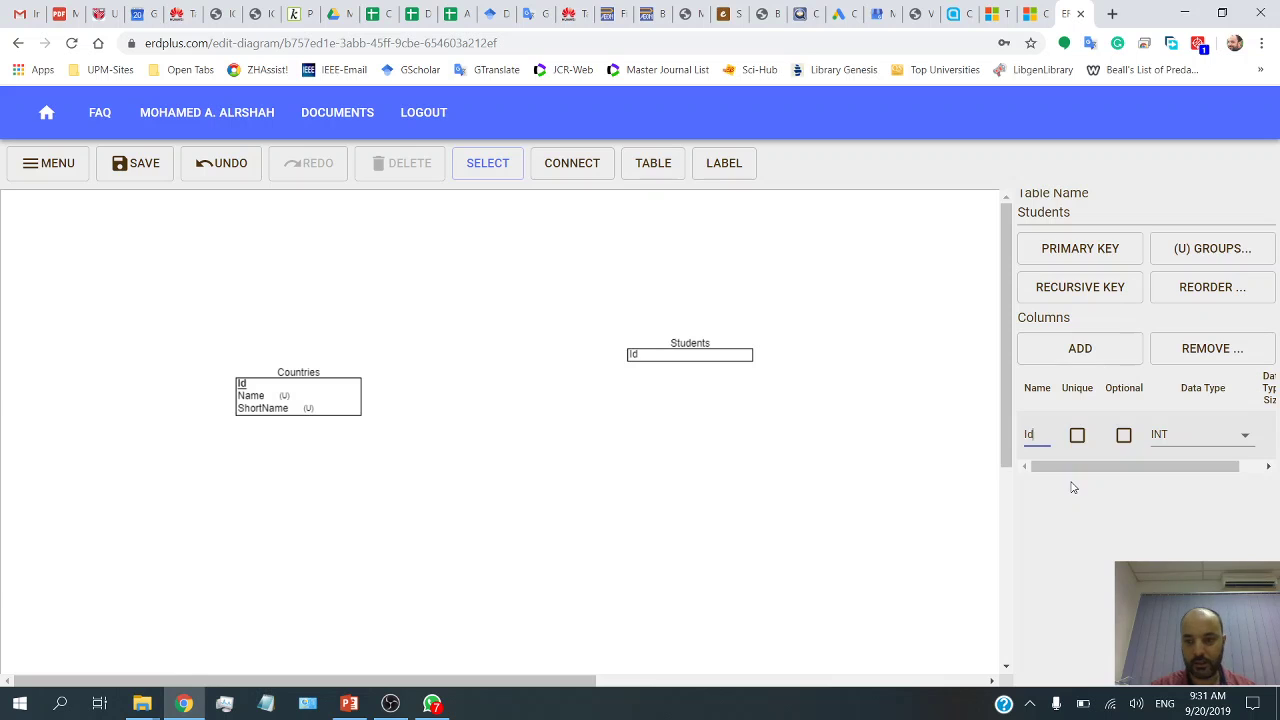
click(1077, 435)
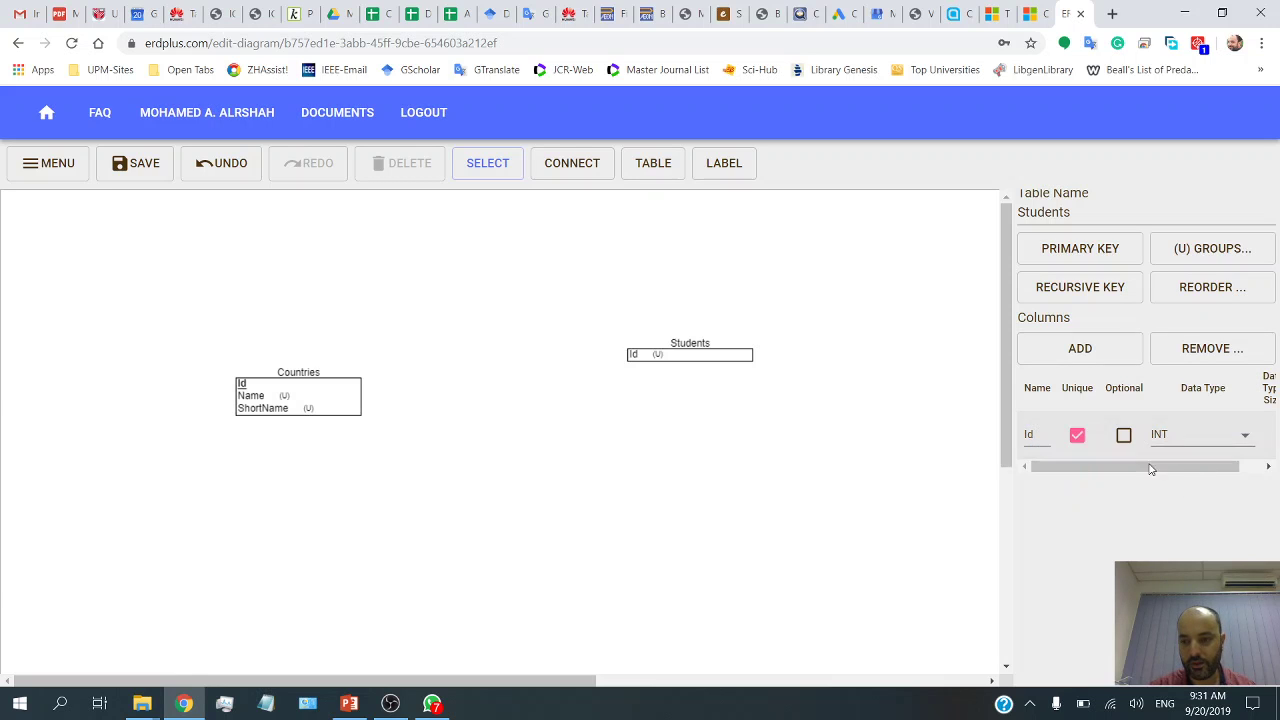
- Add a column named "FirstName" to the Students table with data type VARCHAR(n) and size 25
click(1080, 348)
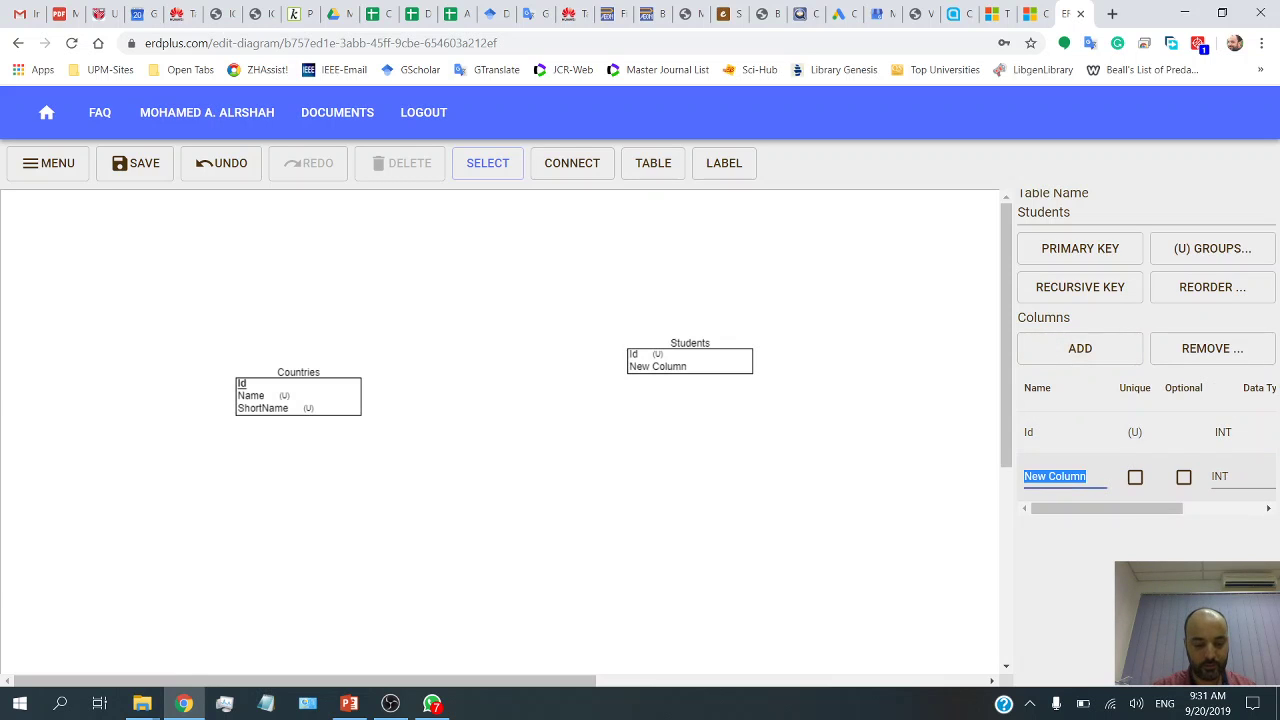
text(FirstName)
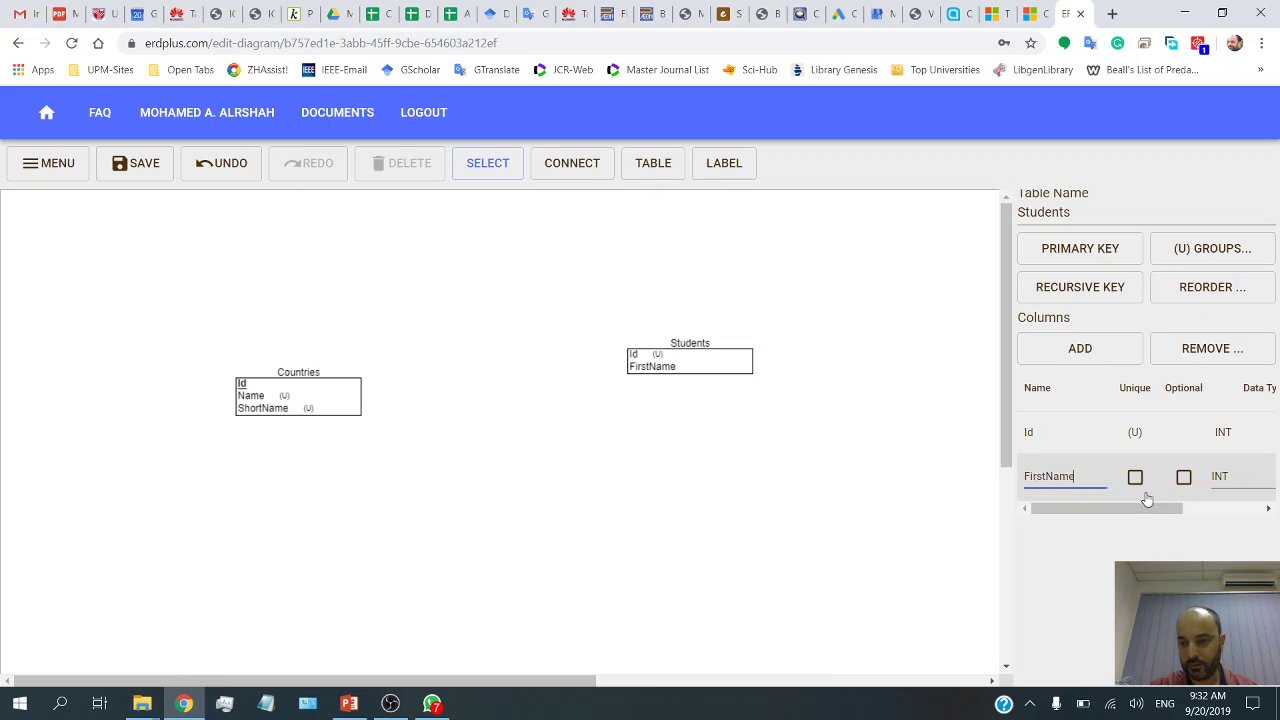
drag(1167, 508, 1207, 509)
click(1200, 487)
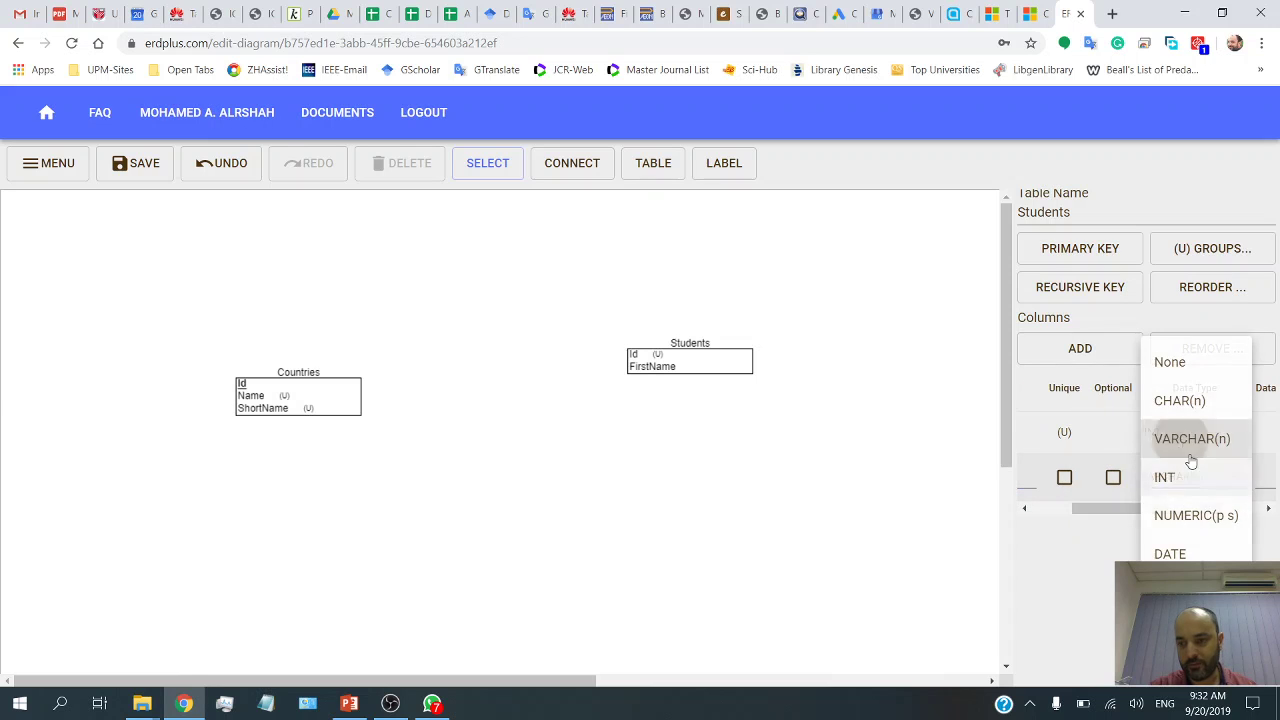
click(1189, 452)
click(1269, 478)
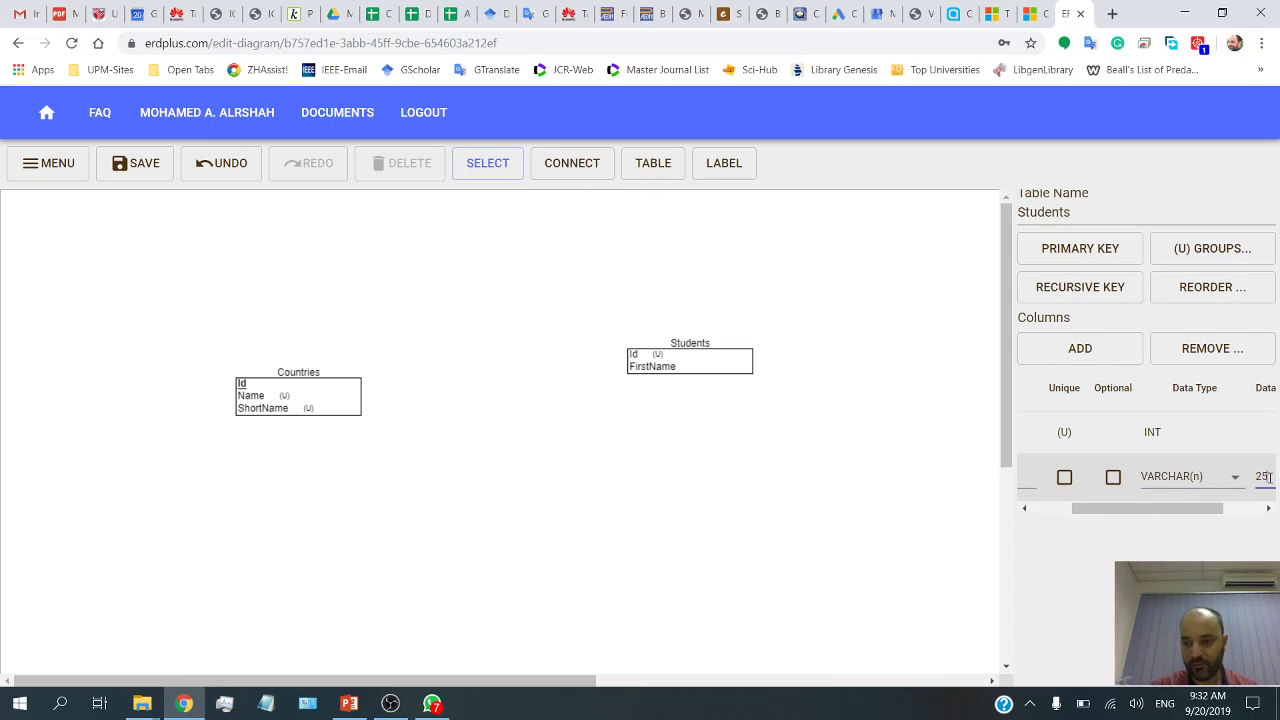
- Add a column named "SecondName" to the Students table with data type VARCHAR(n) and size 25
click(1080, 348)
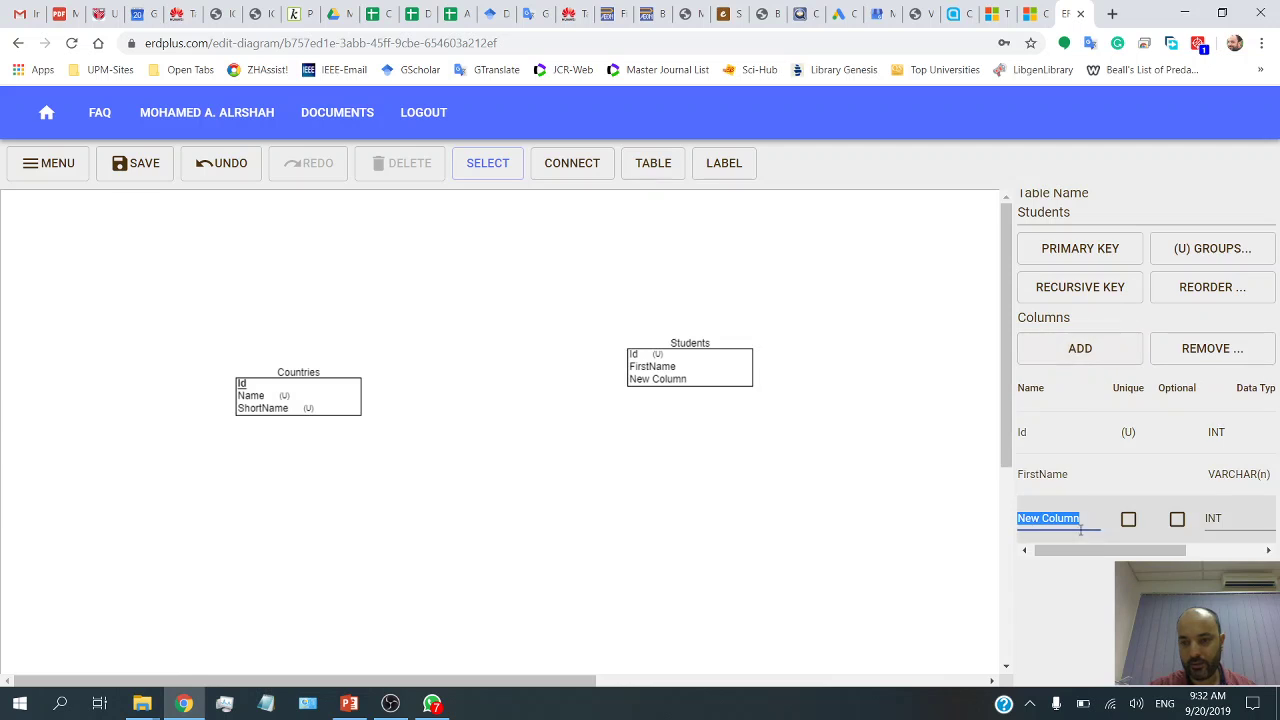
text(Second)
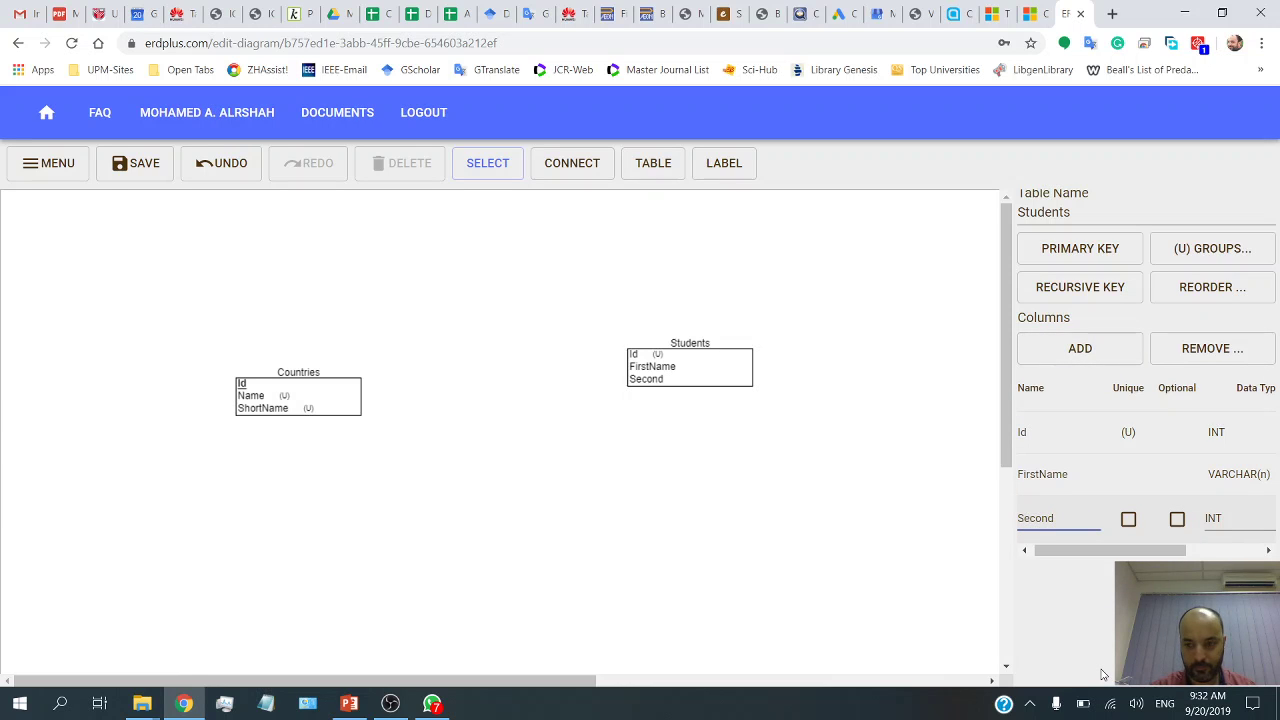
text(Name)
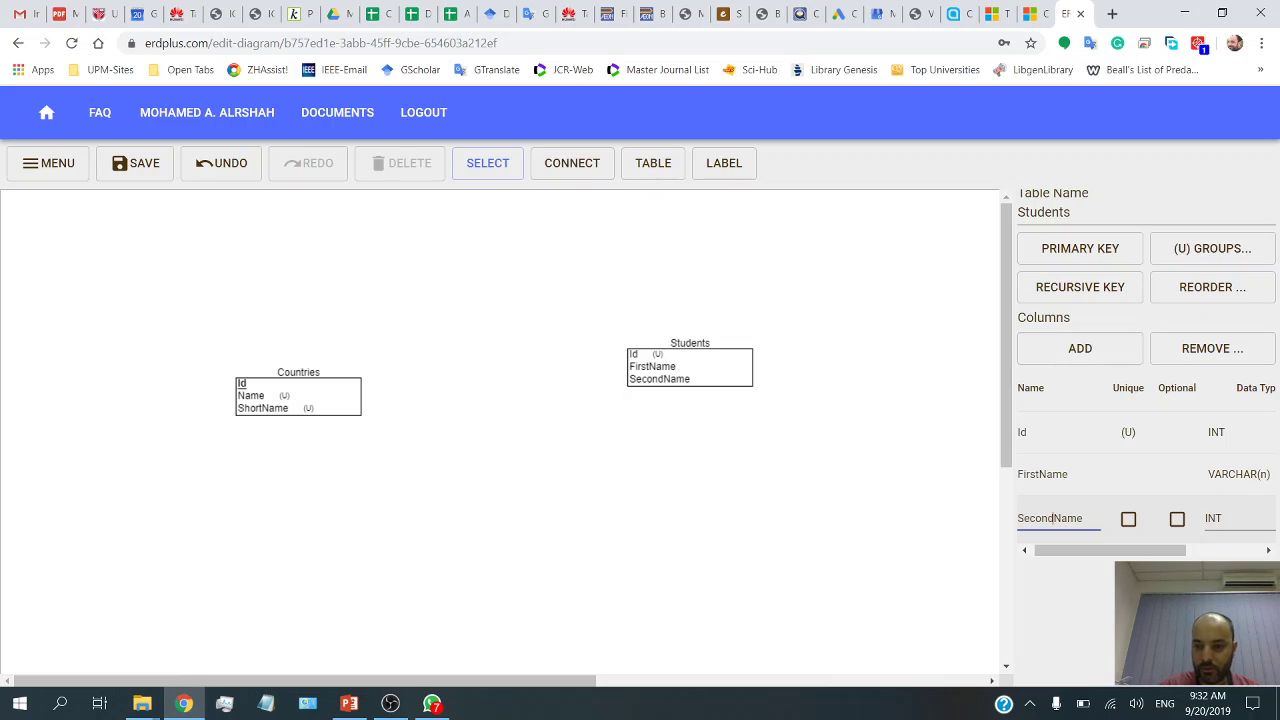
text(_)
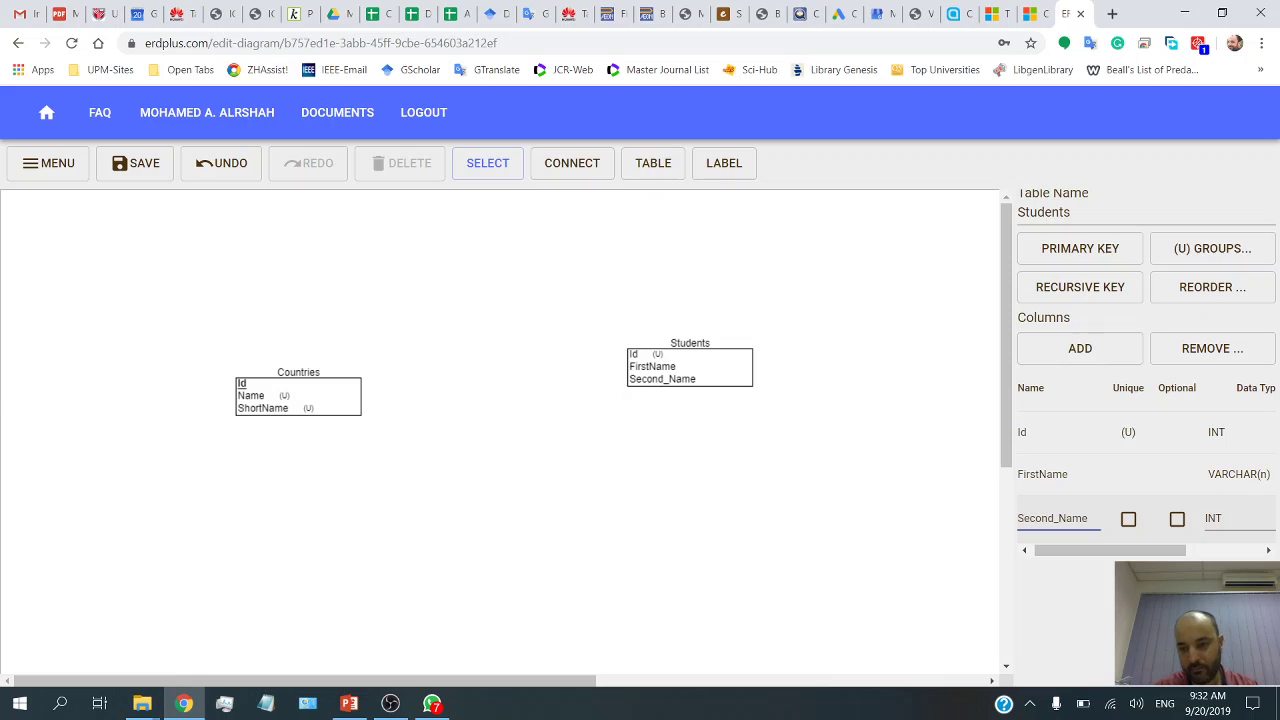
key(BackSpace)
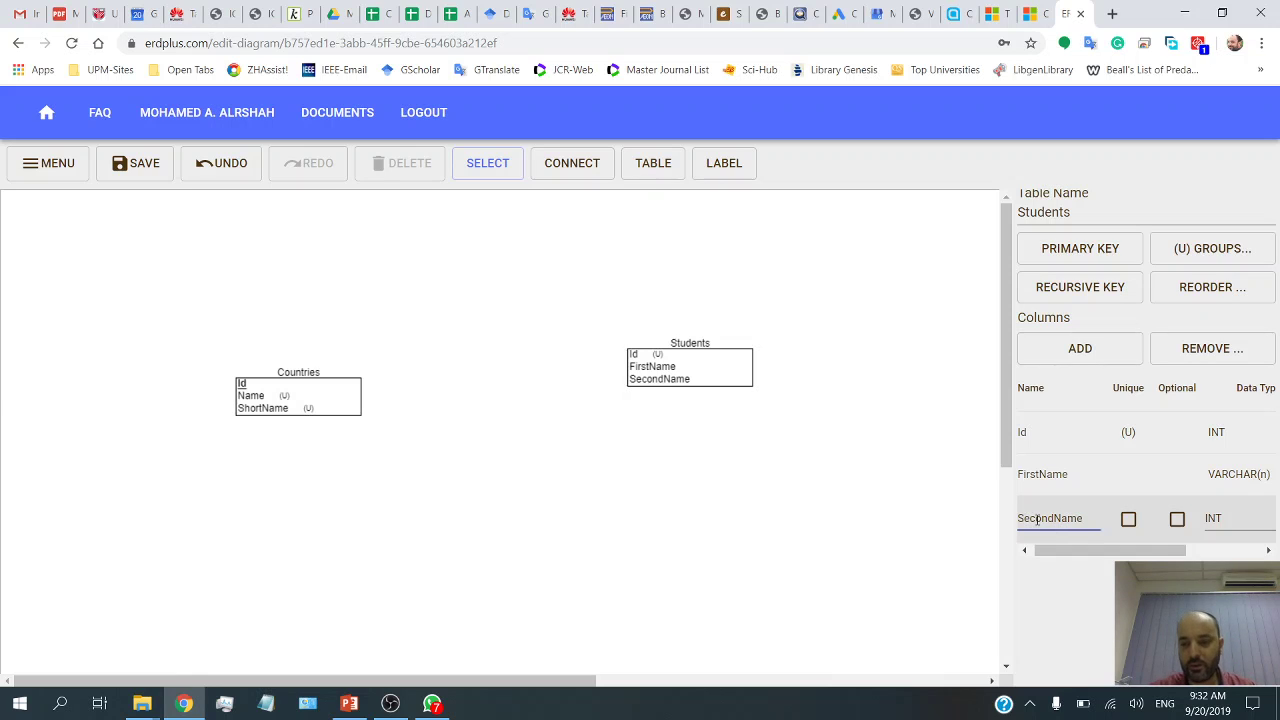
drag(1024, 518, 1021, 521)
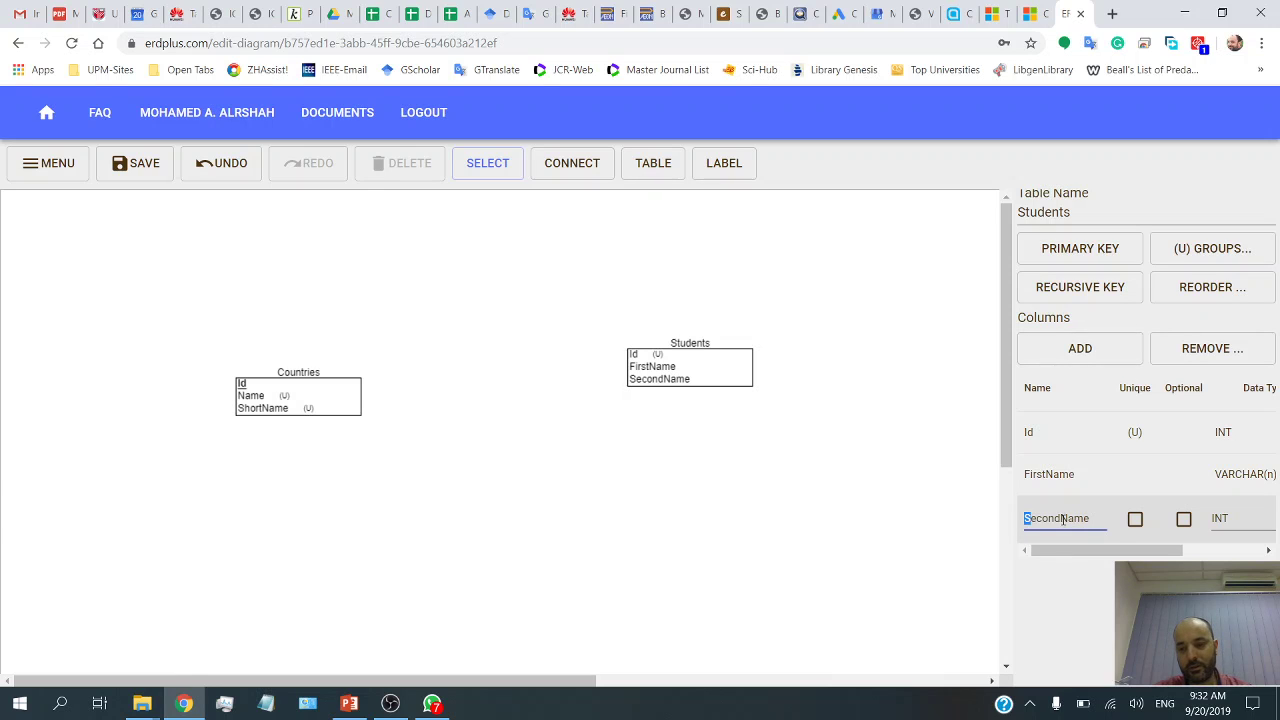
drag(1089, 518, 1015, 521)
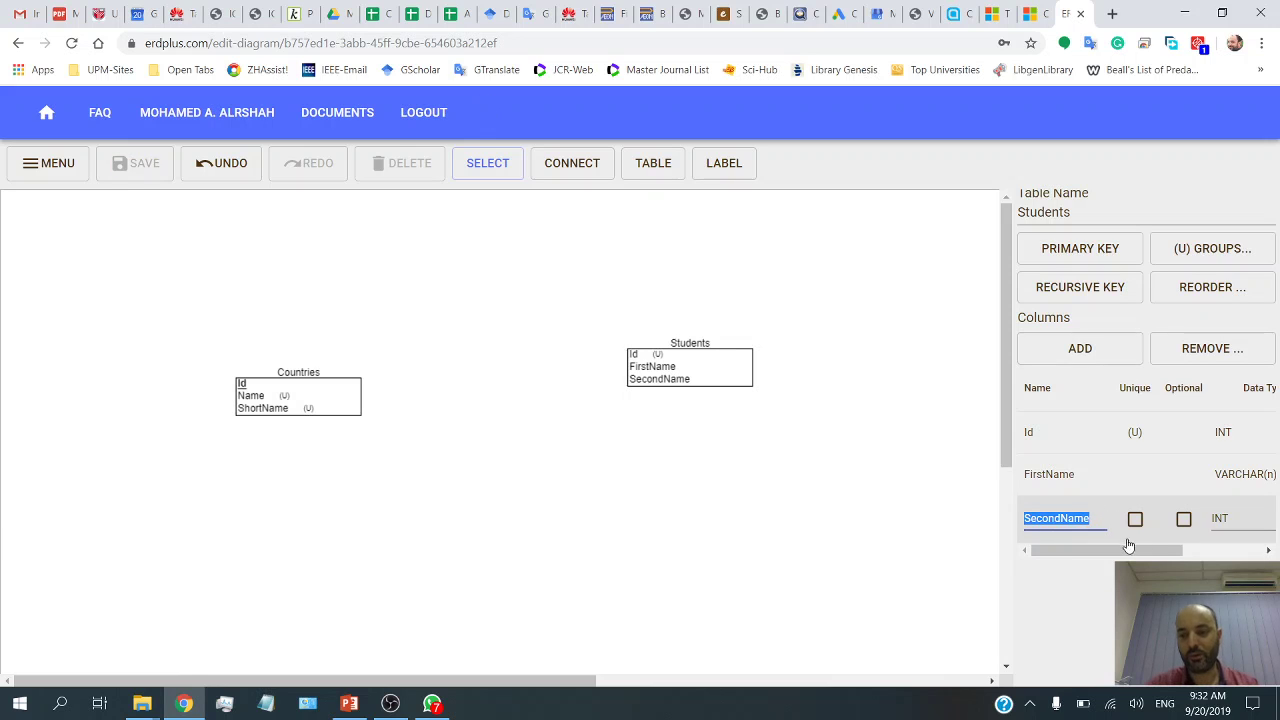
click(1235, 519)
click(1237, 455)
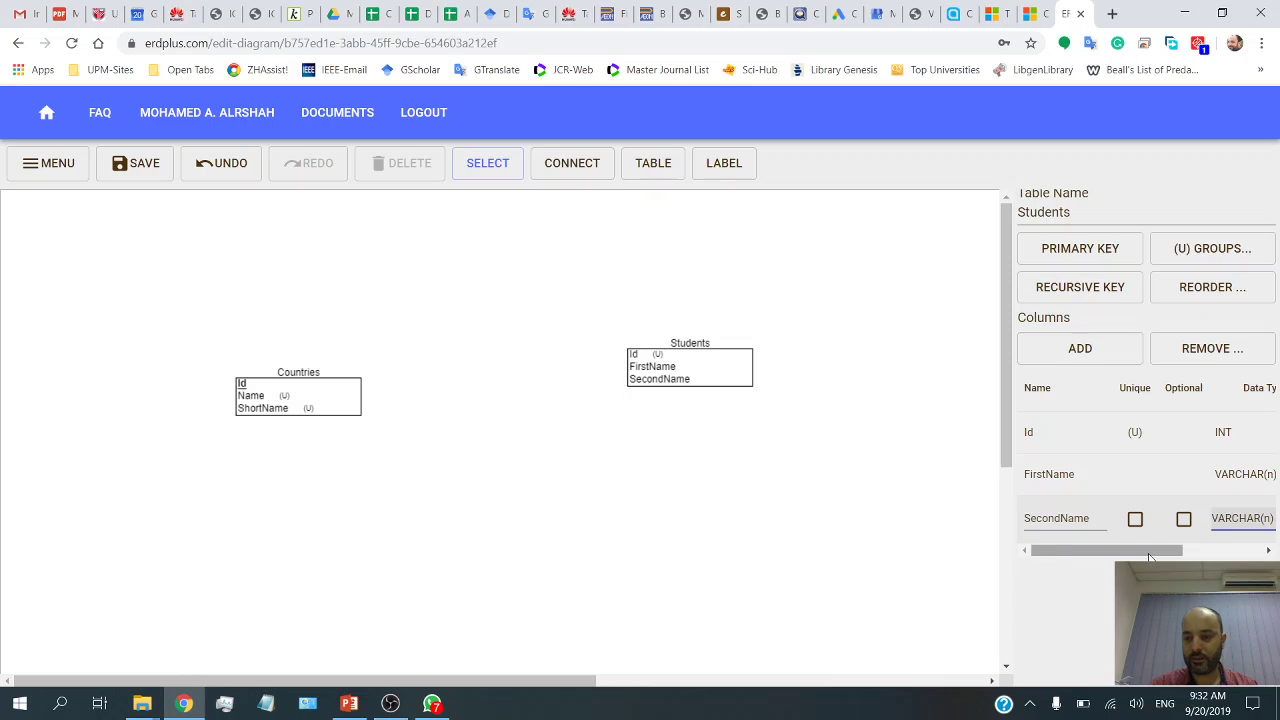
drag(1106, 550, 1172, 550)
click(1234, 521)
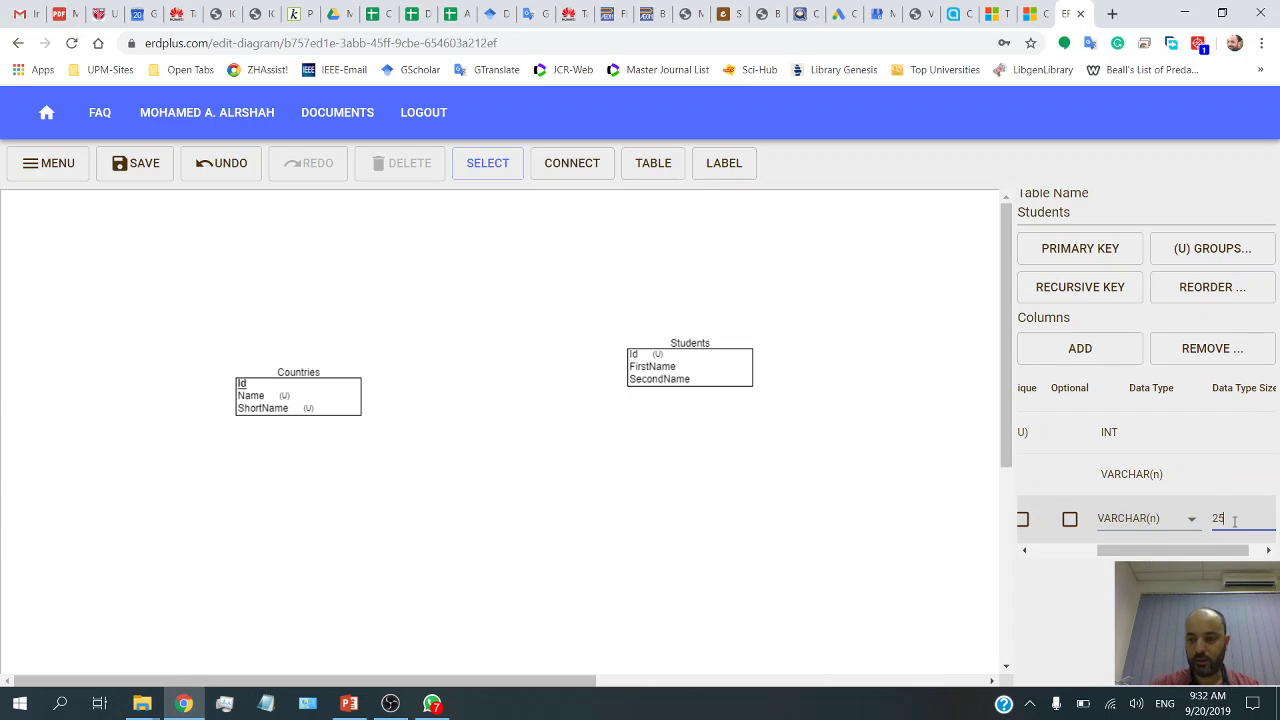
text(25)
click(1158, 478)
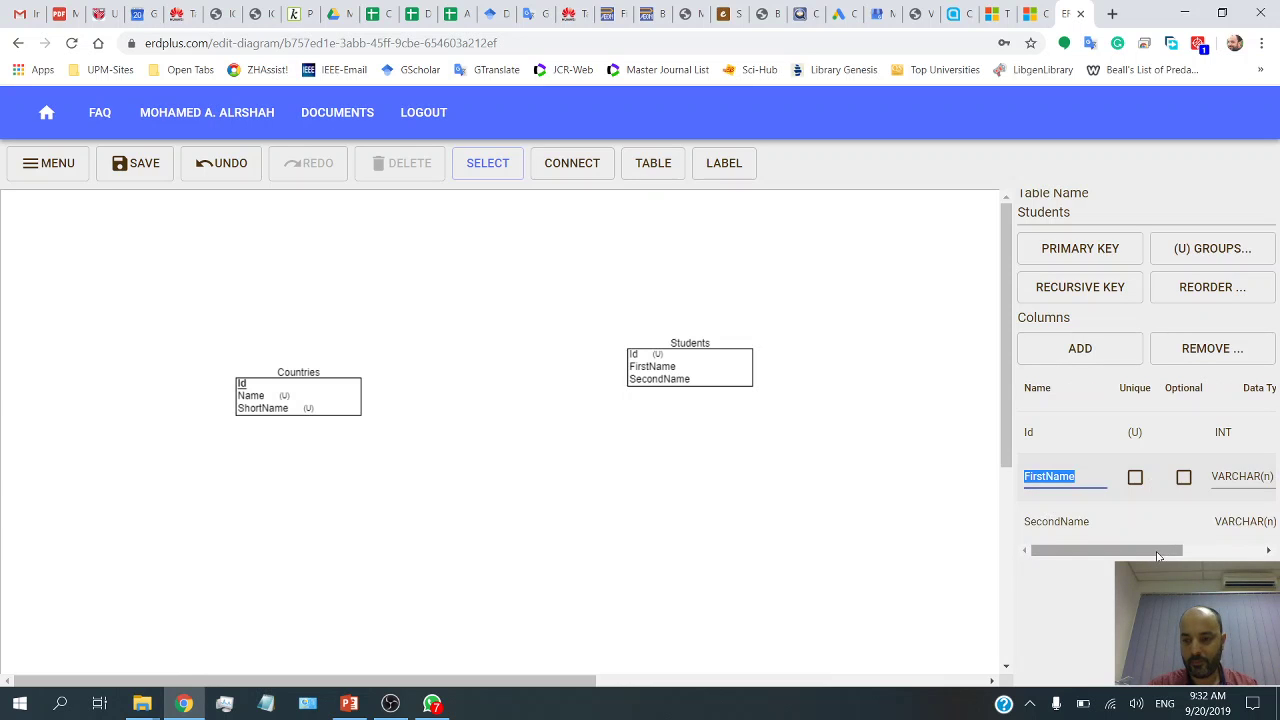
- Add a column named "DoB" to the Students table with data type DATE
click(1080, 346)
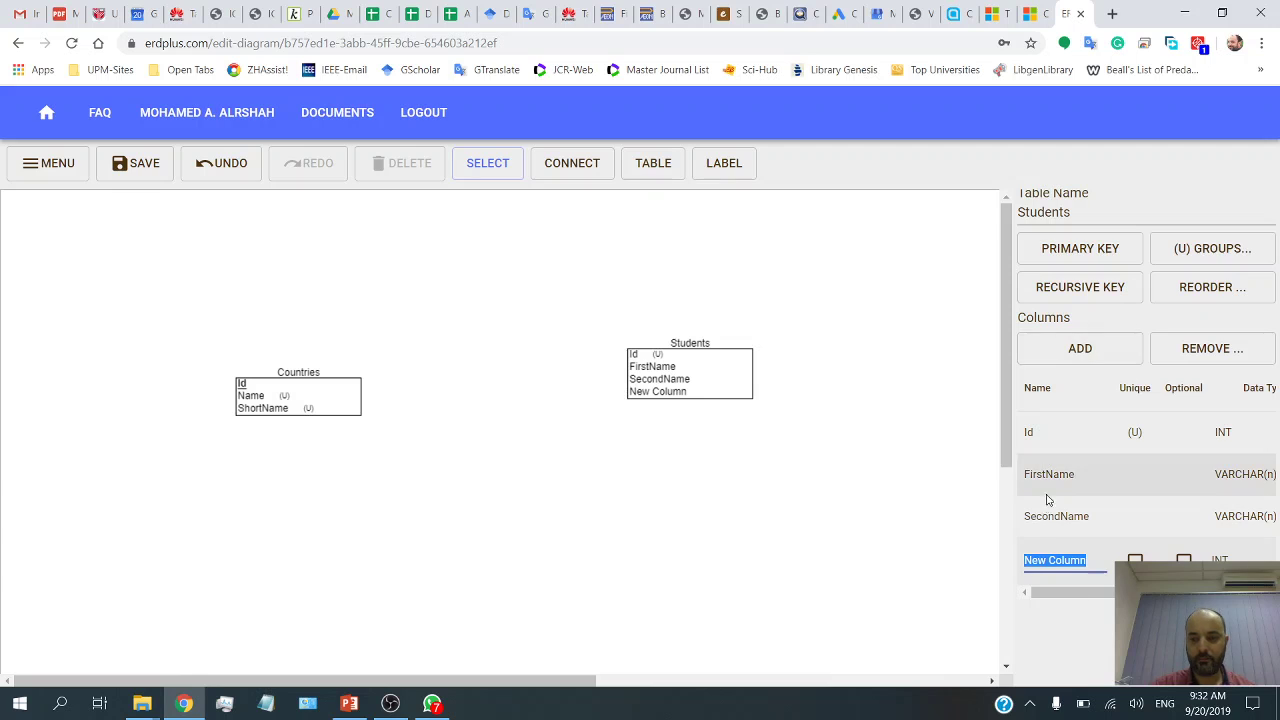
text(Do)
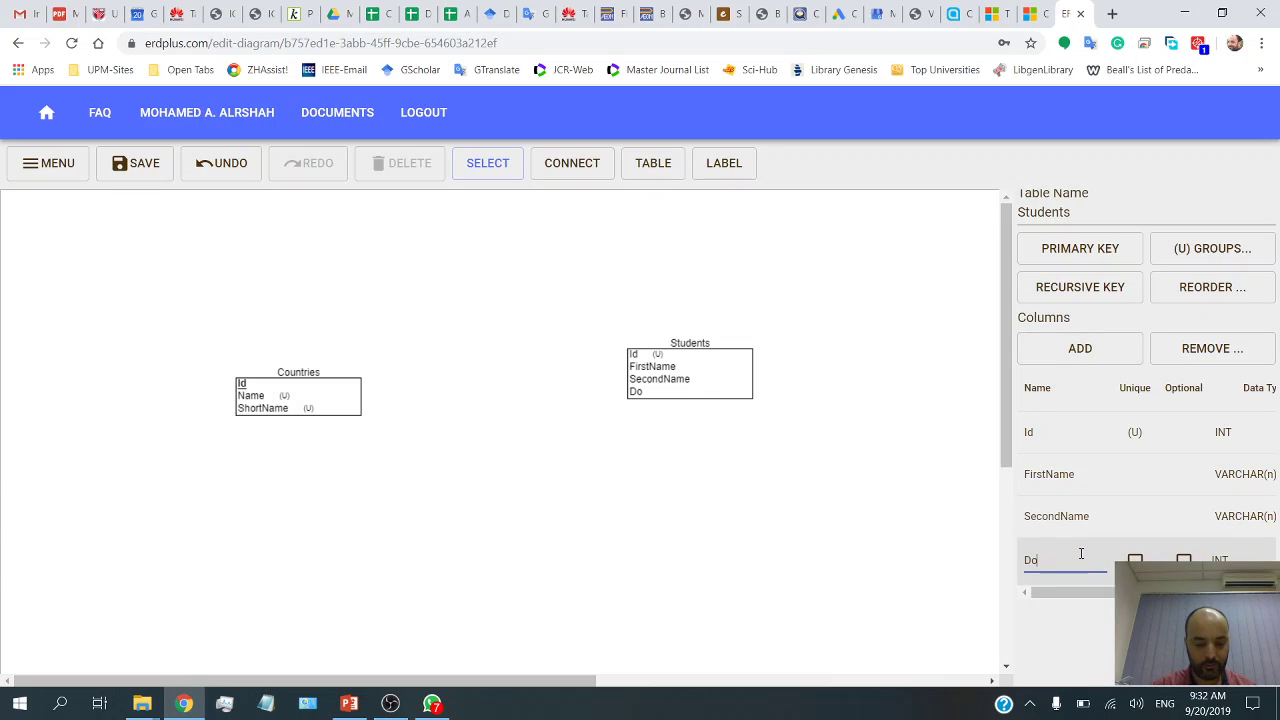
text(B)
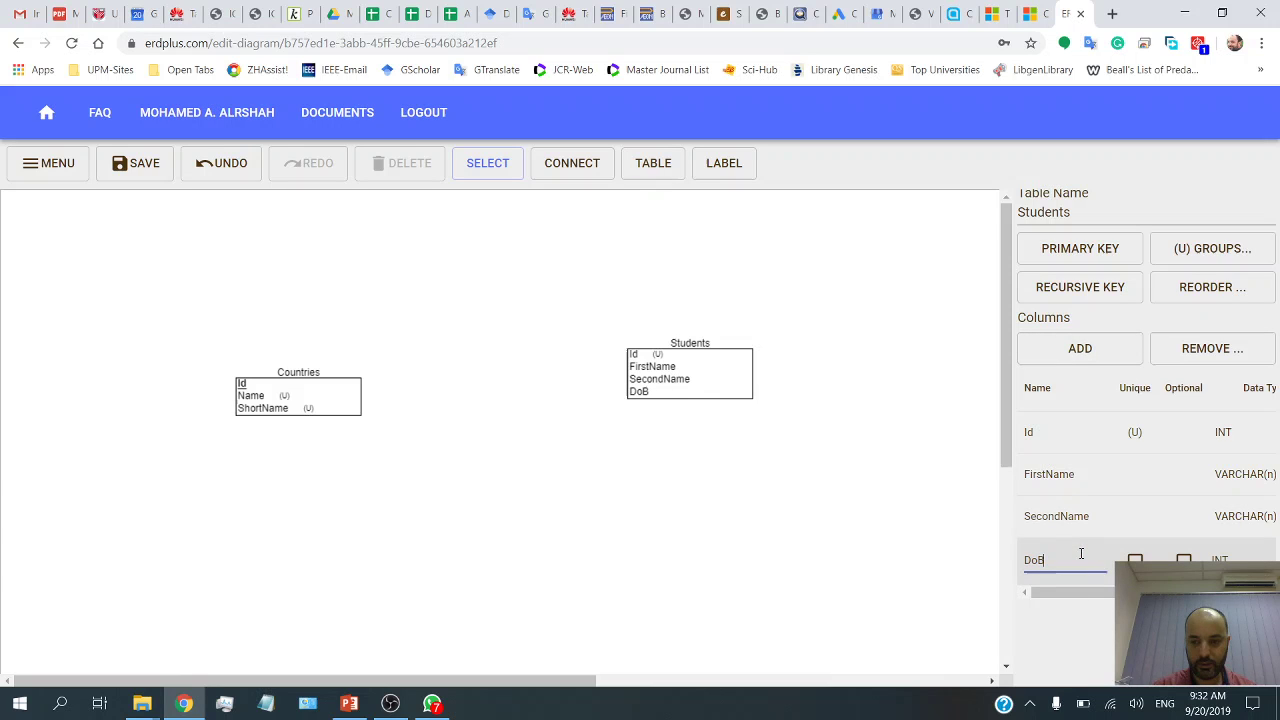
click(1233, 560)
click(1210, 571)
- Add a unique column named "IC" to the Students table with data type VARCHAR(n) and deselect the table
click(1079, 350)
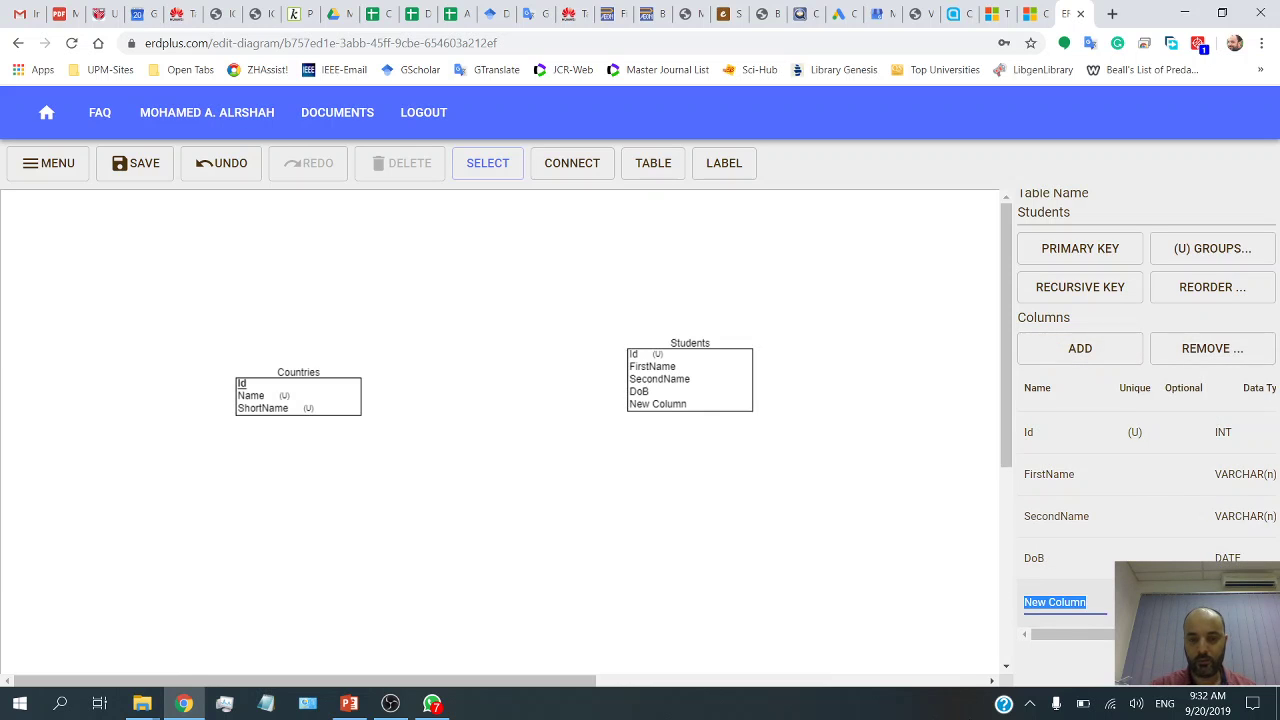
text(C)
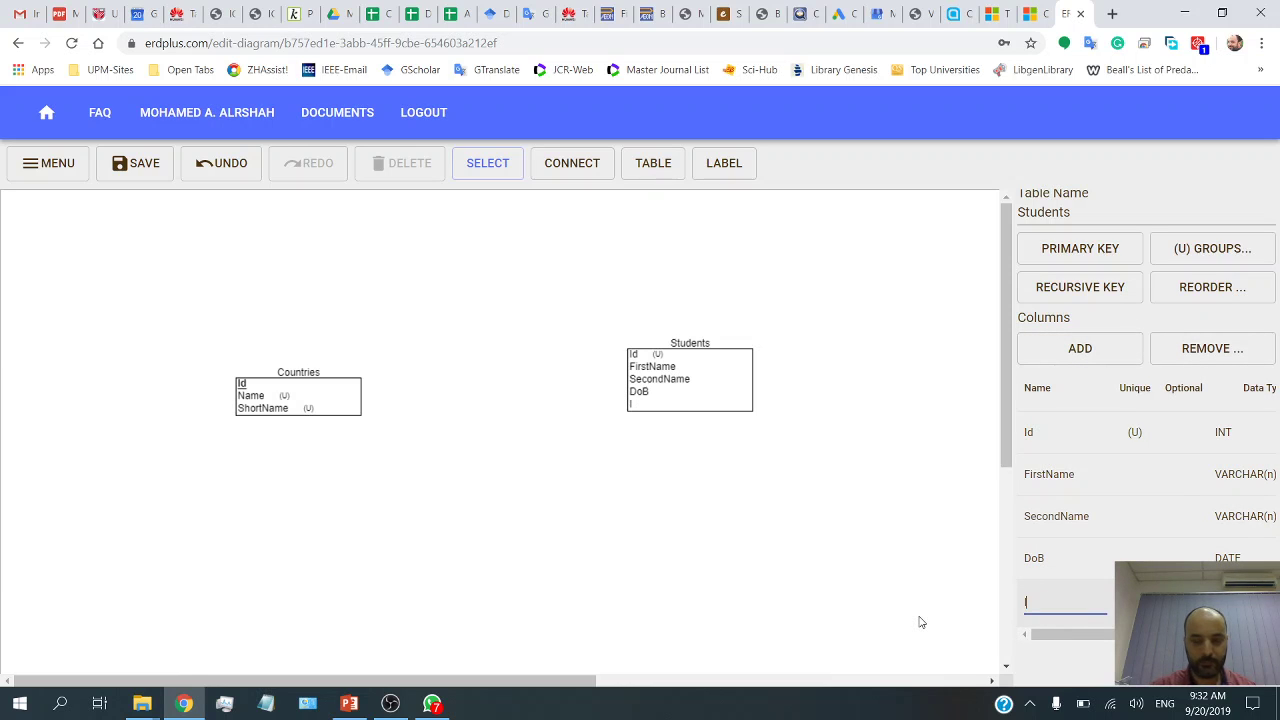
click(1135, 602)
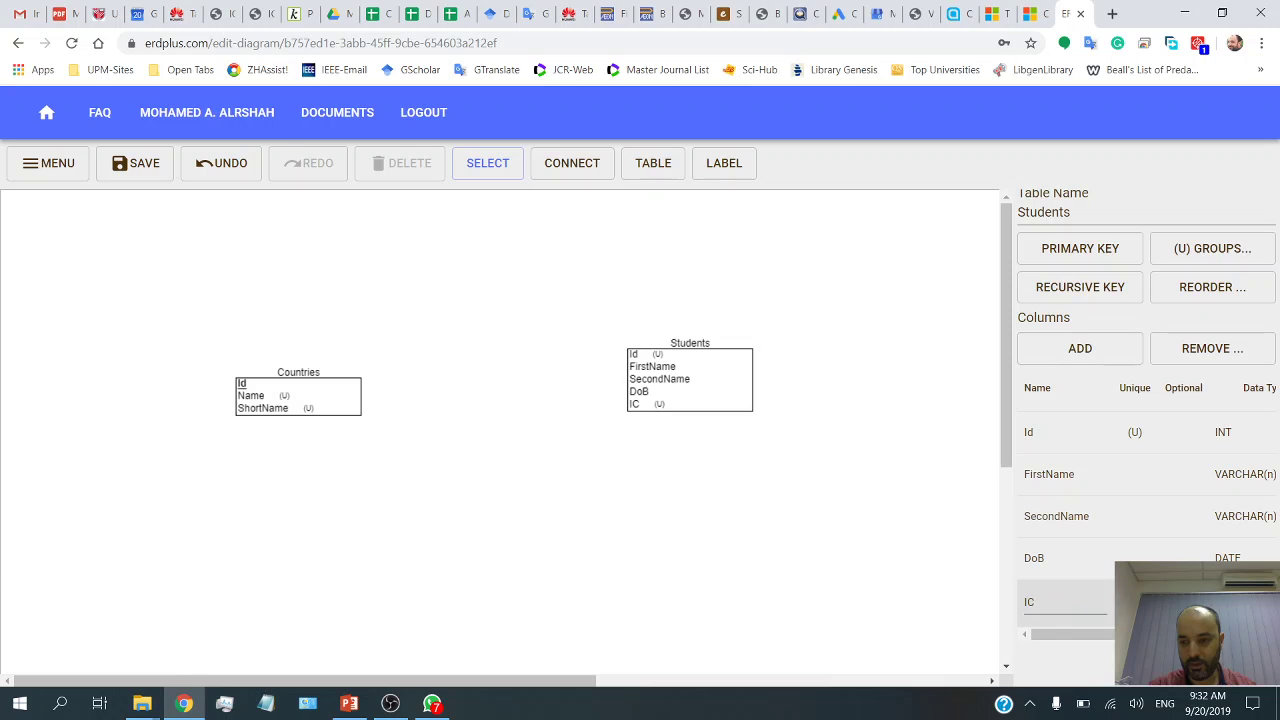
click(1240, 602)
click(1174, 455)
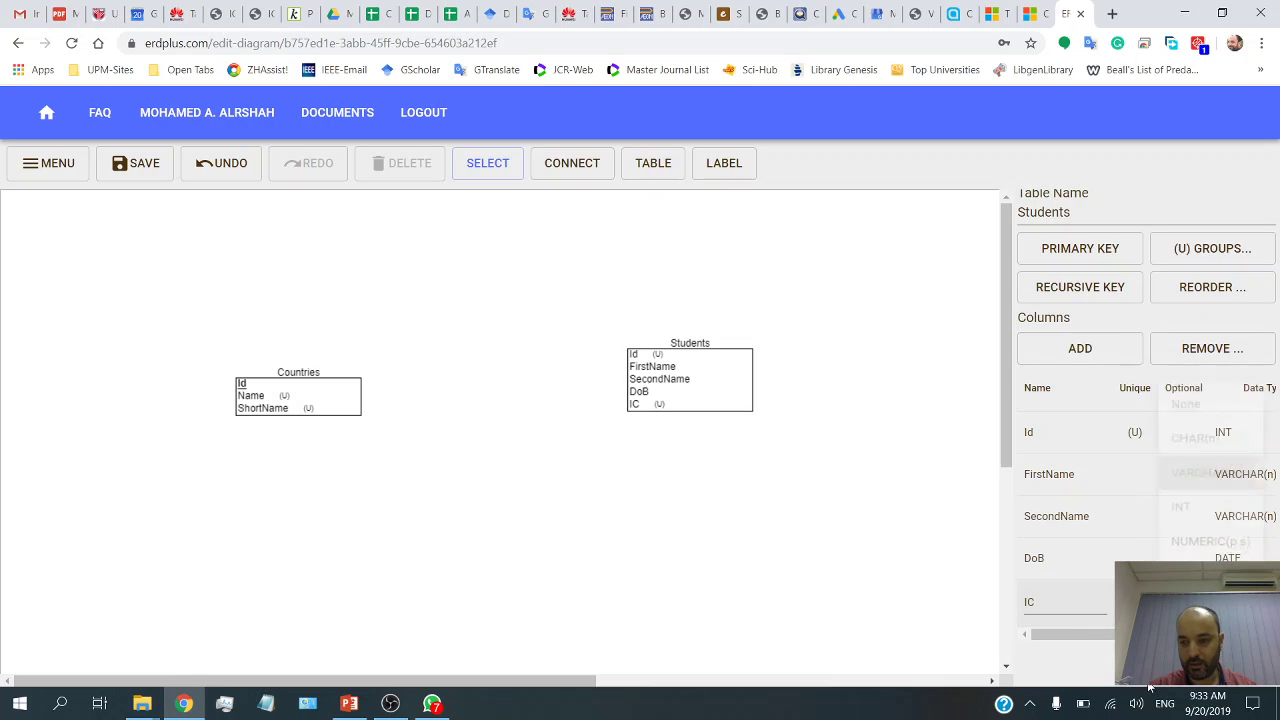
scroll(1148, 495, right, 2)
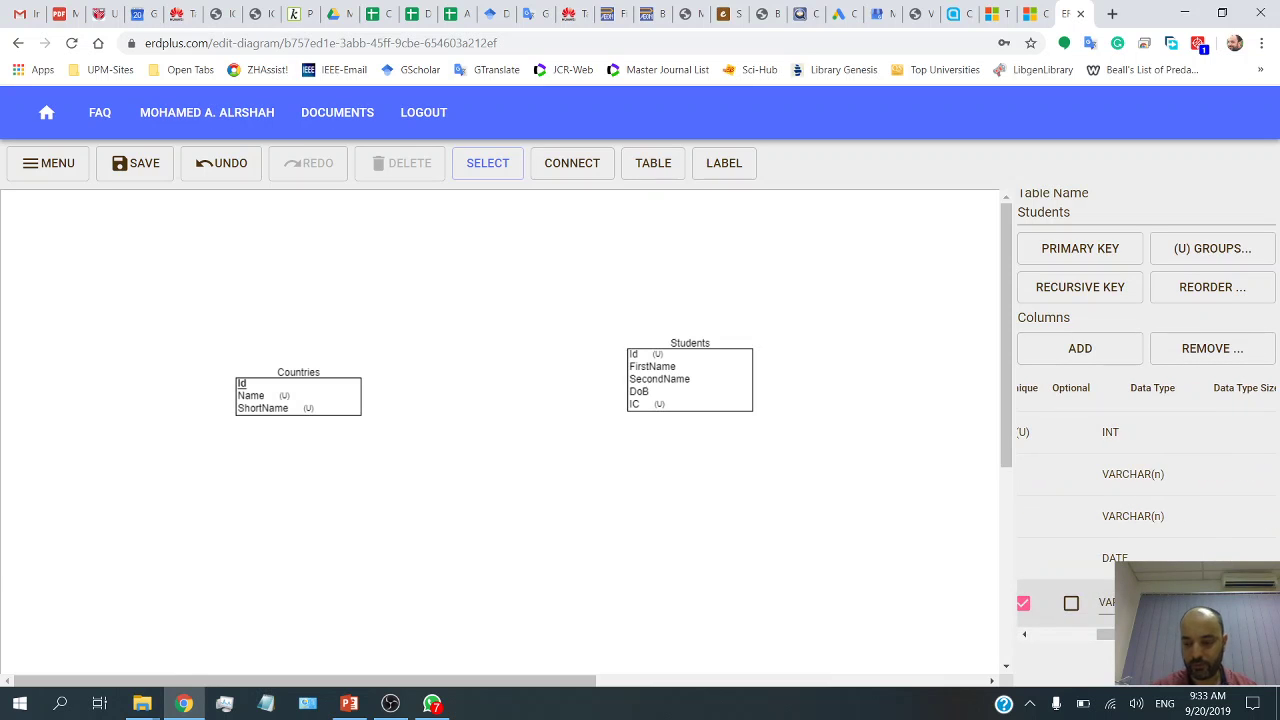
click(880, 547)
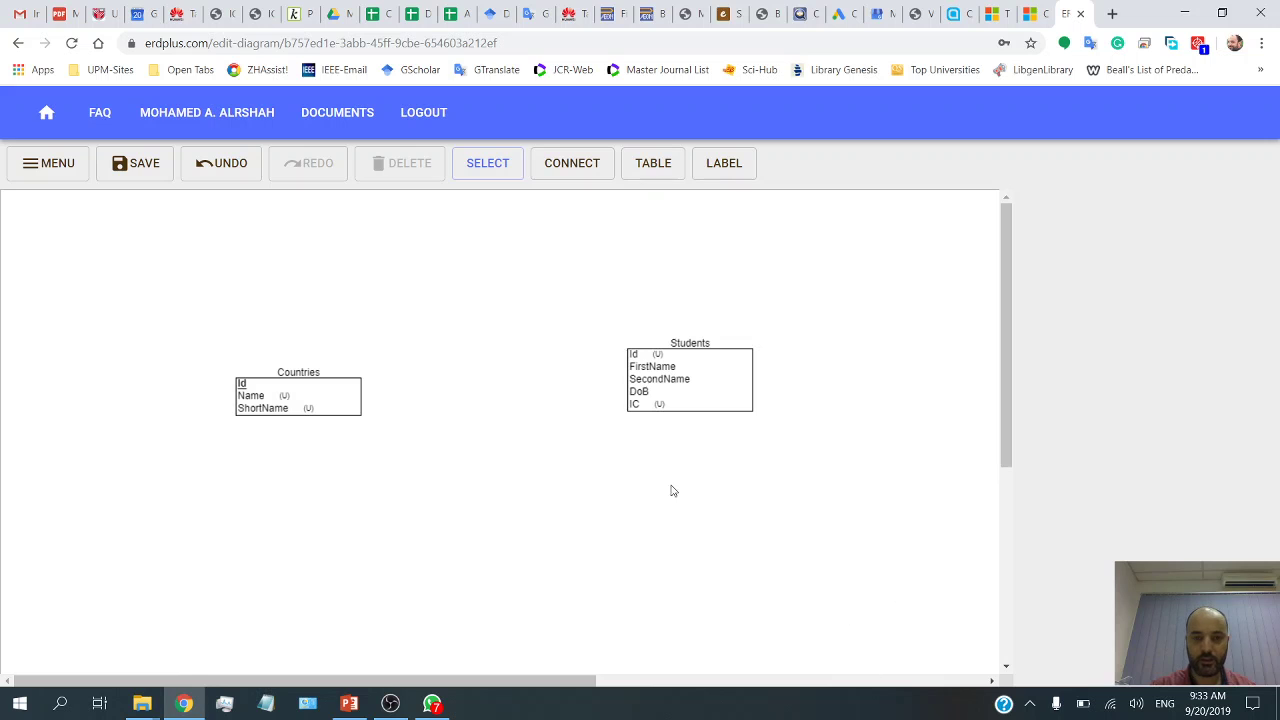
- Move the Students table closer to Countries, level with its top edge, and deselect it
drag(663, 383, 528, 412)
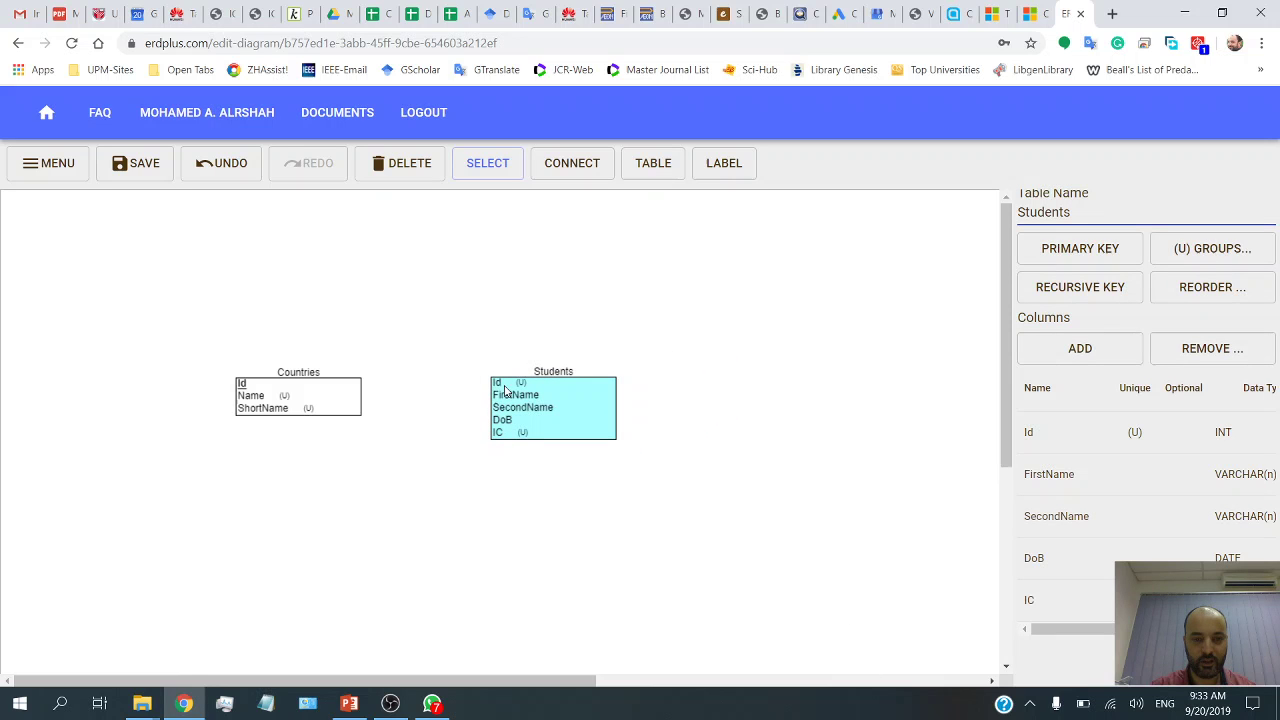
click(688, 424)
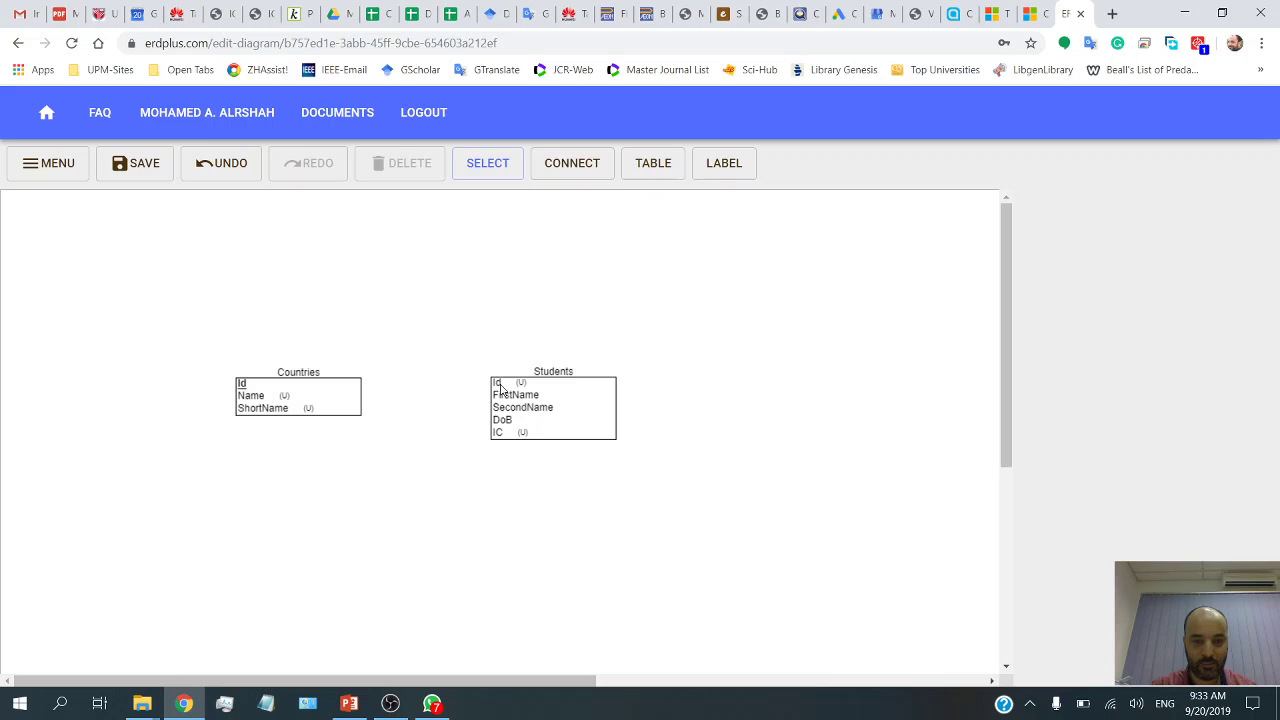
click(543, 401)
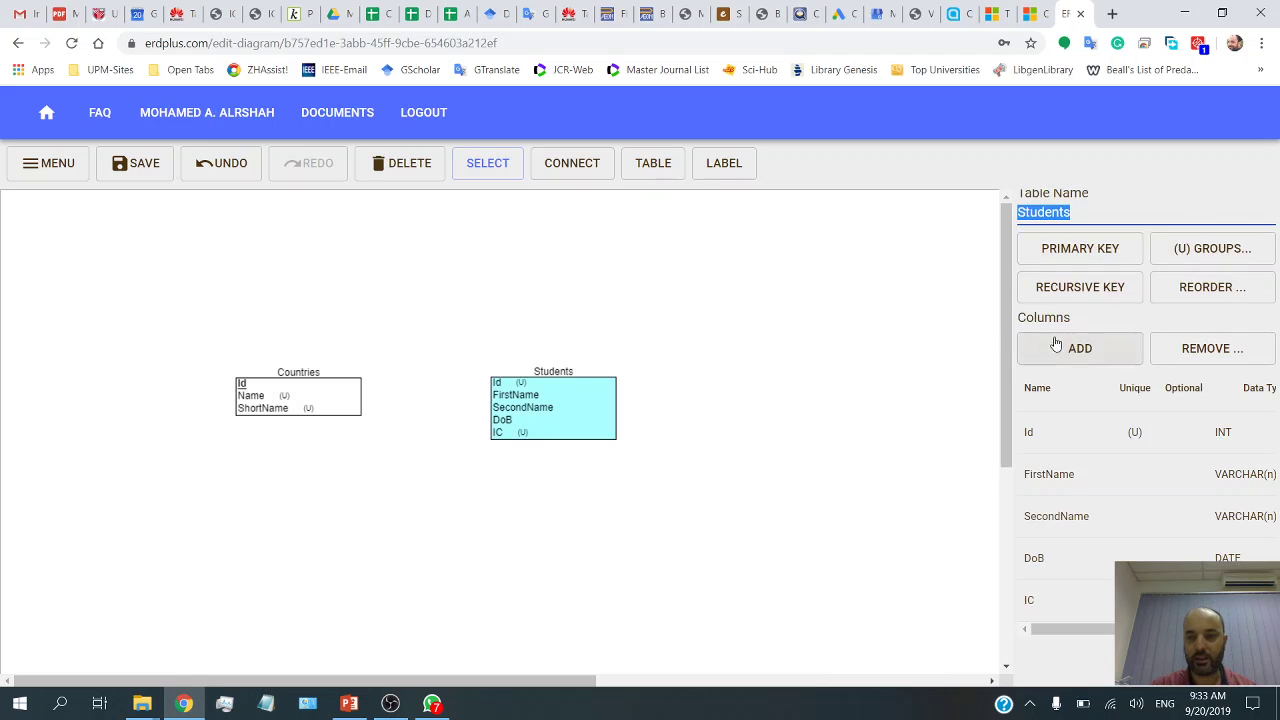
click(1085, 254)
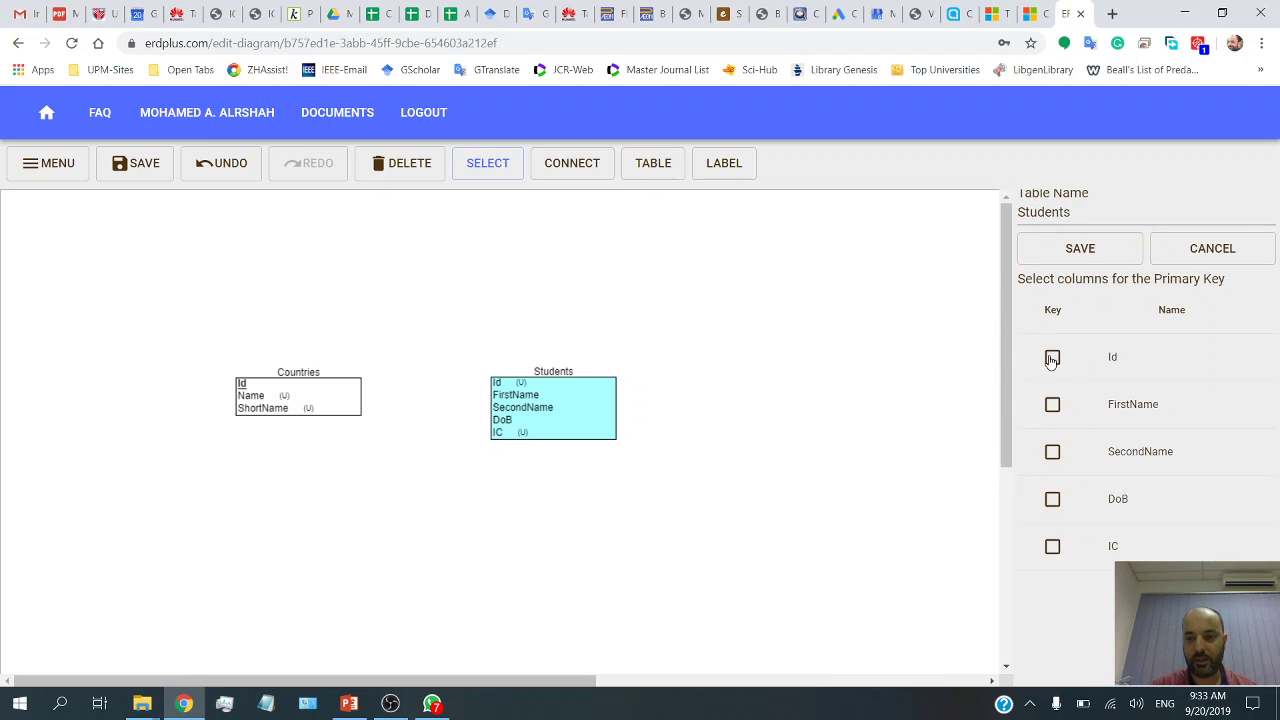
click(1053, 358)
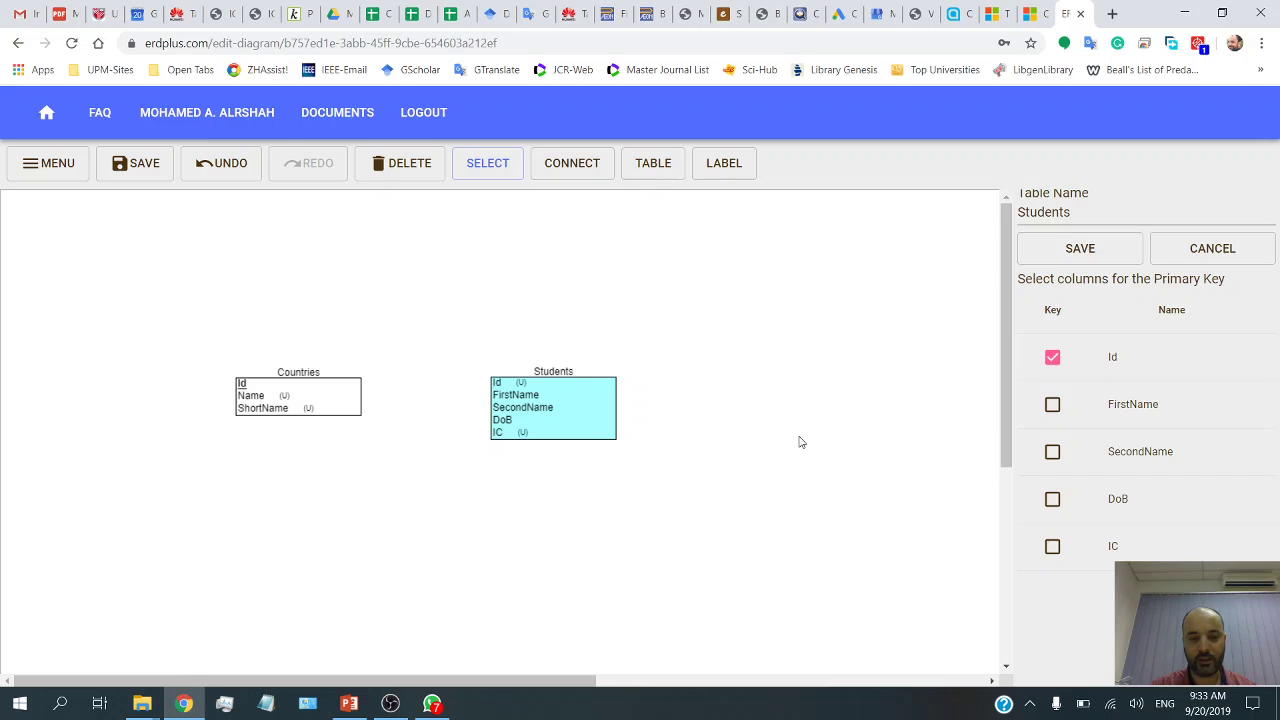
click(757, 468)
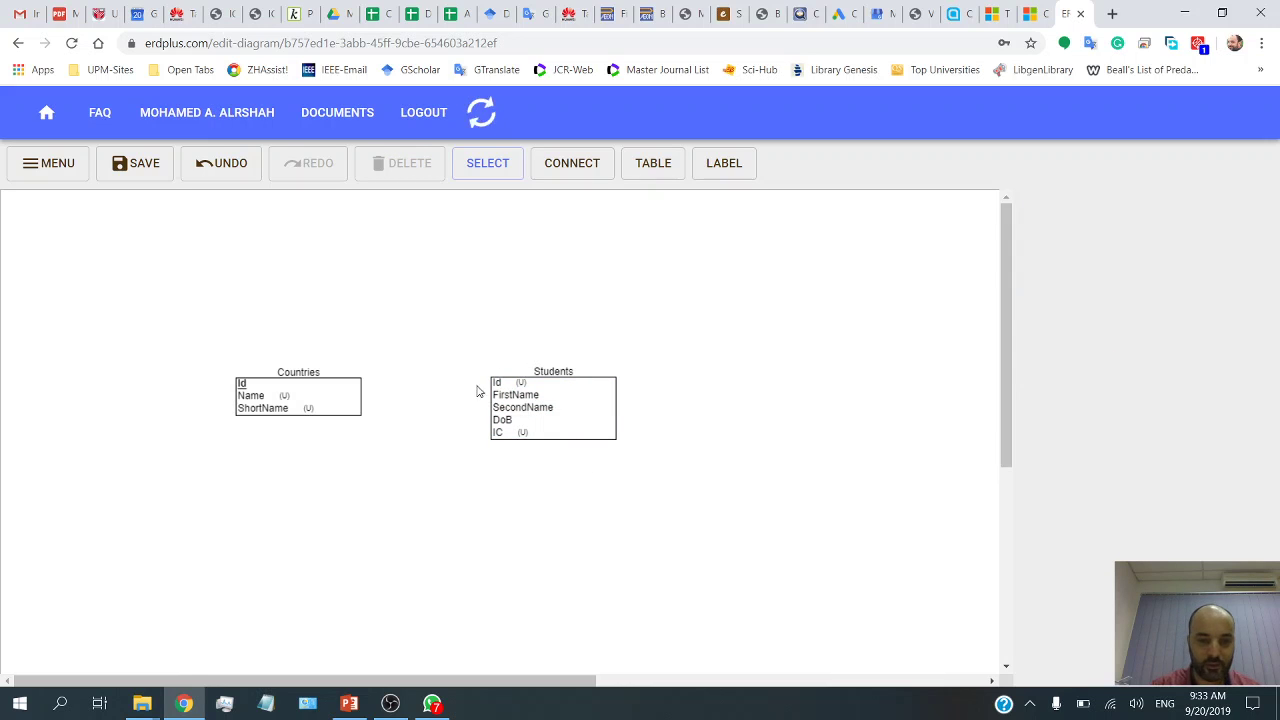
- Make the Id column the primary key of the Students table, save the key selection and deselect the table
click(522, 410)
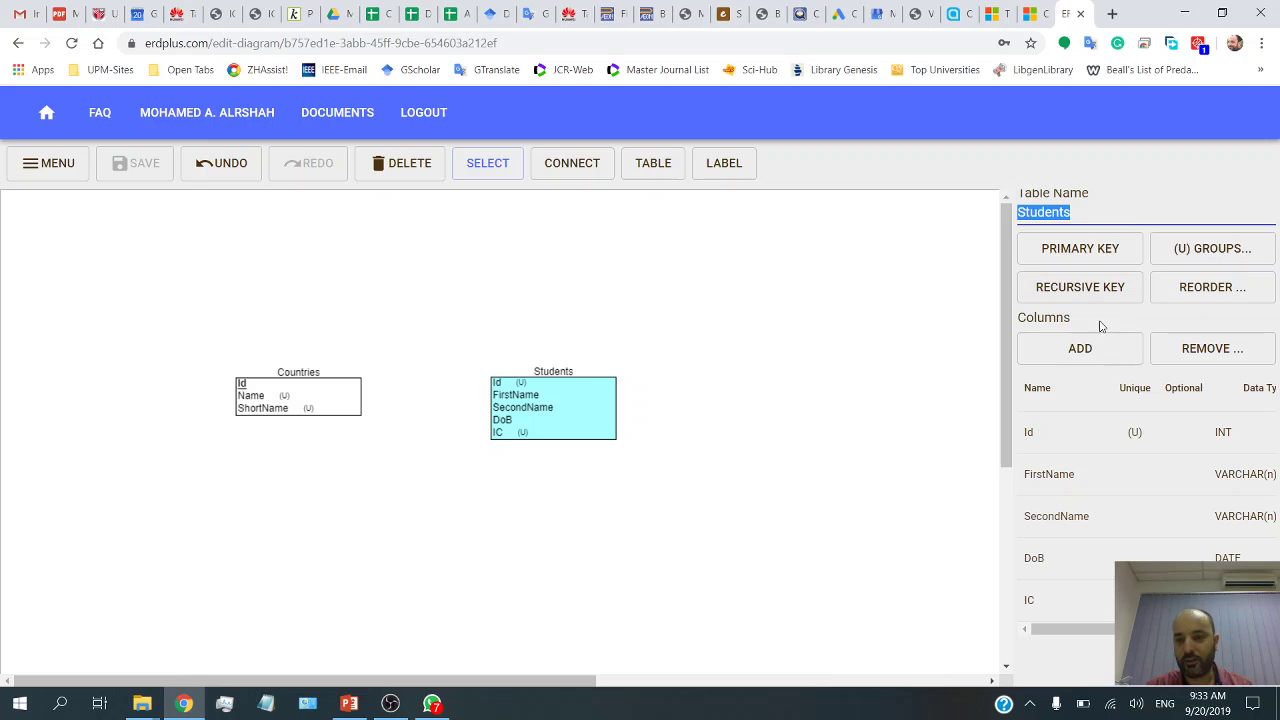
click(1085, 252)
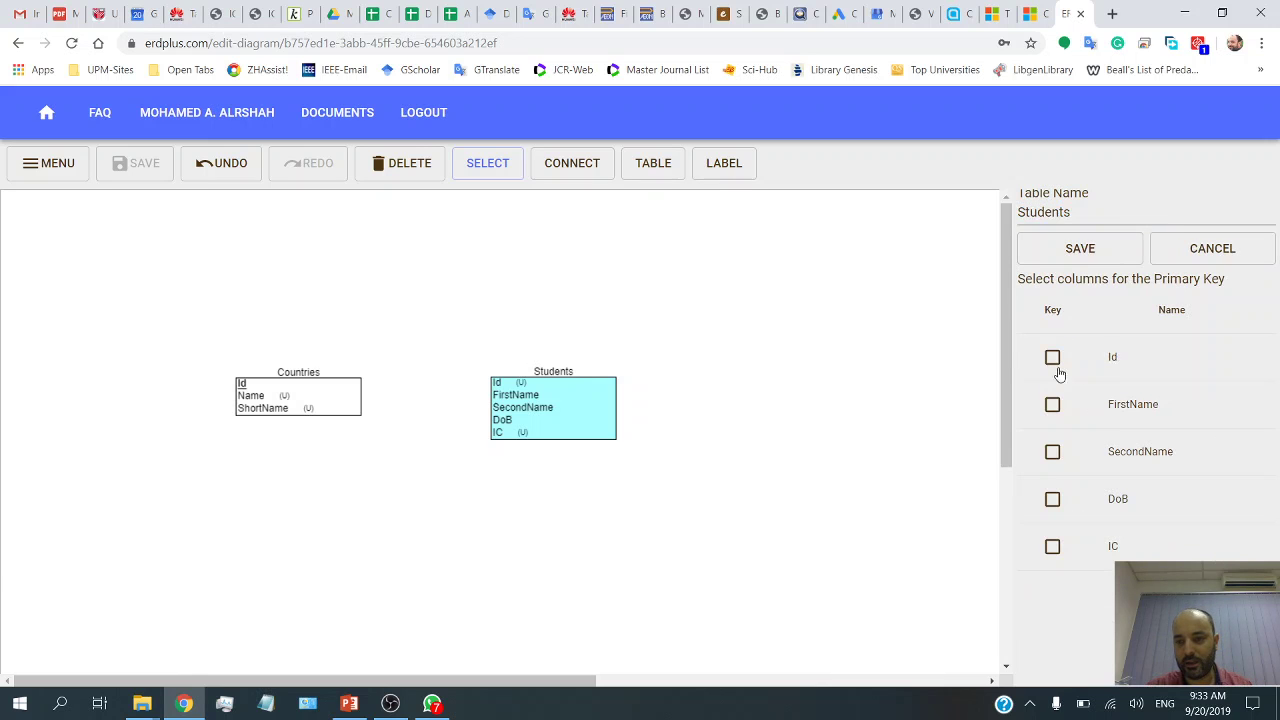
click(1080, 250)
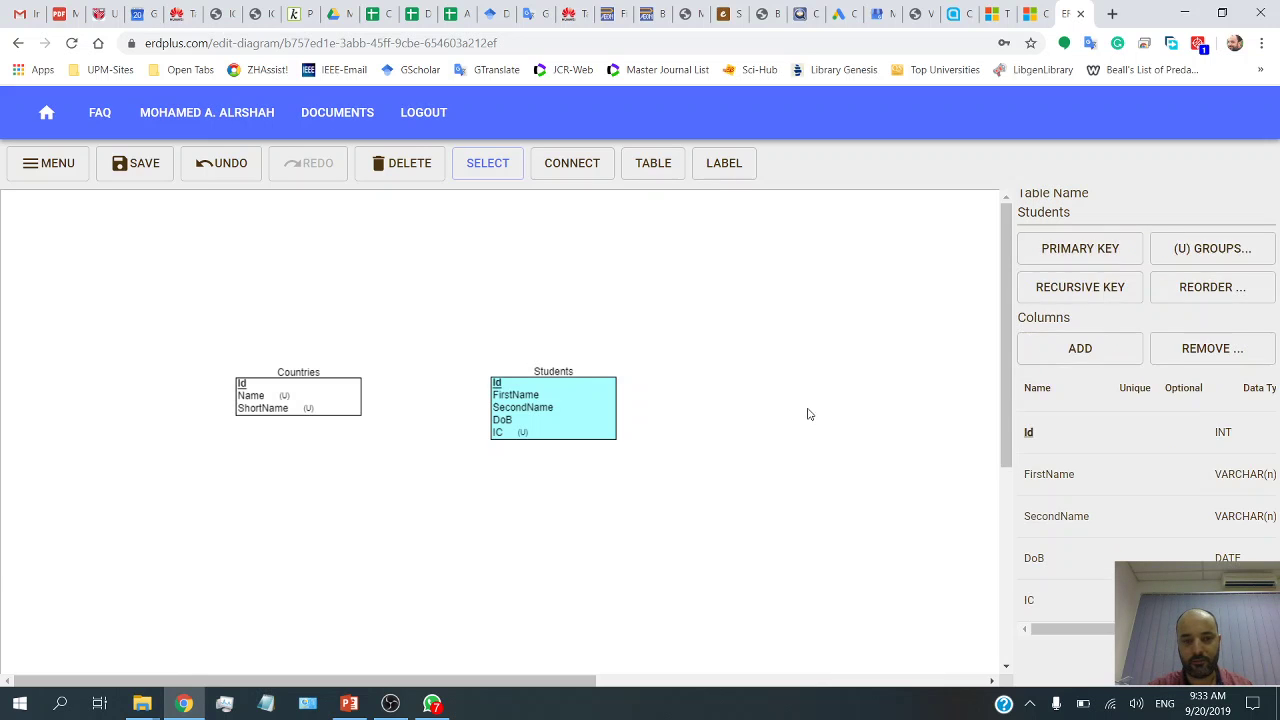
click(790, 395)
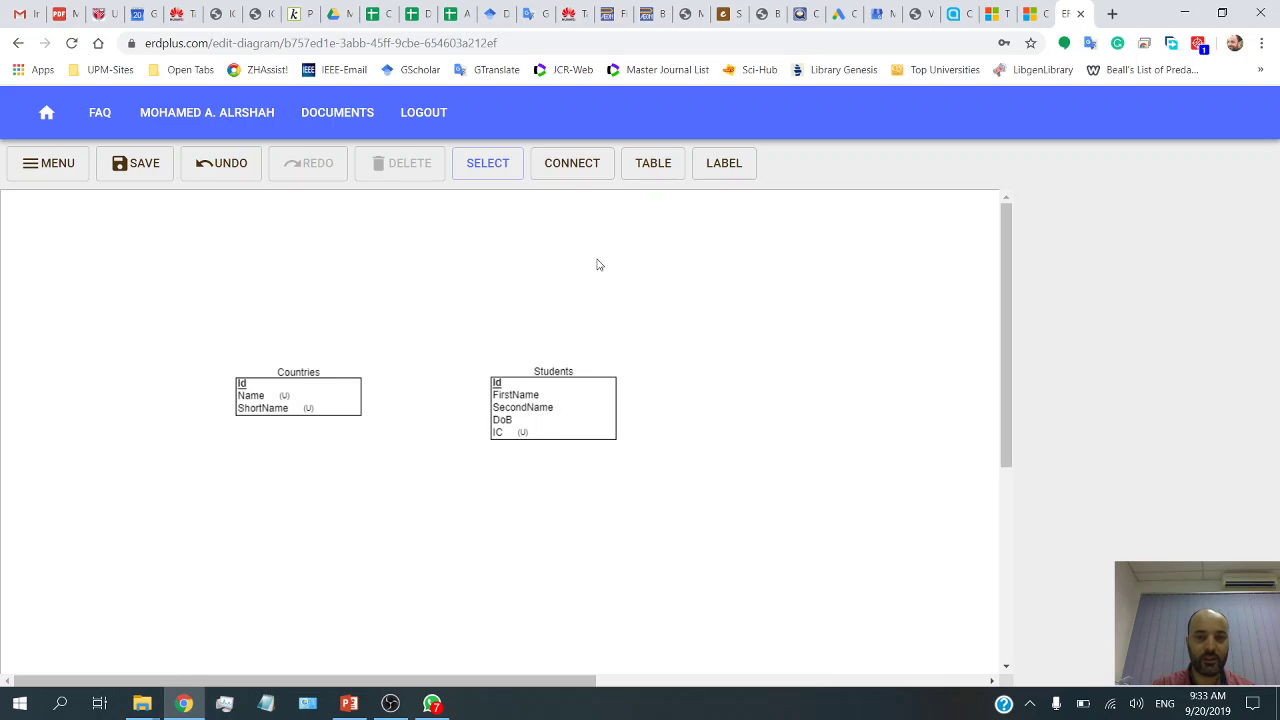
- Connect the Countries and Students tables so that Students gets a foreign key referencing the Id of Countries
click(570, 166)
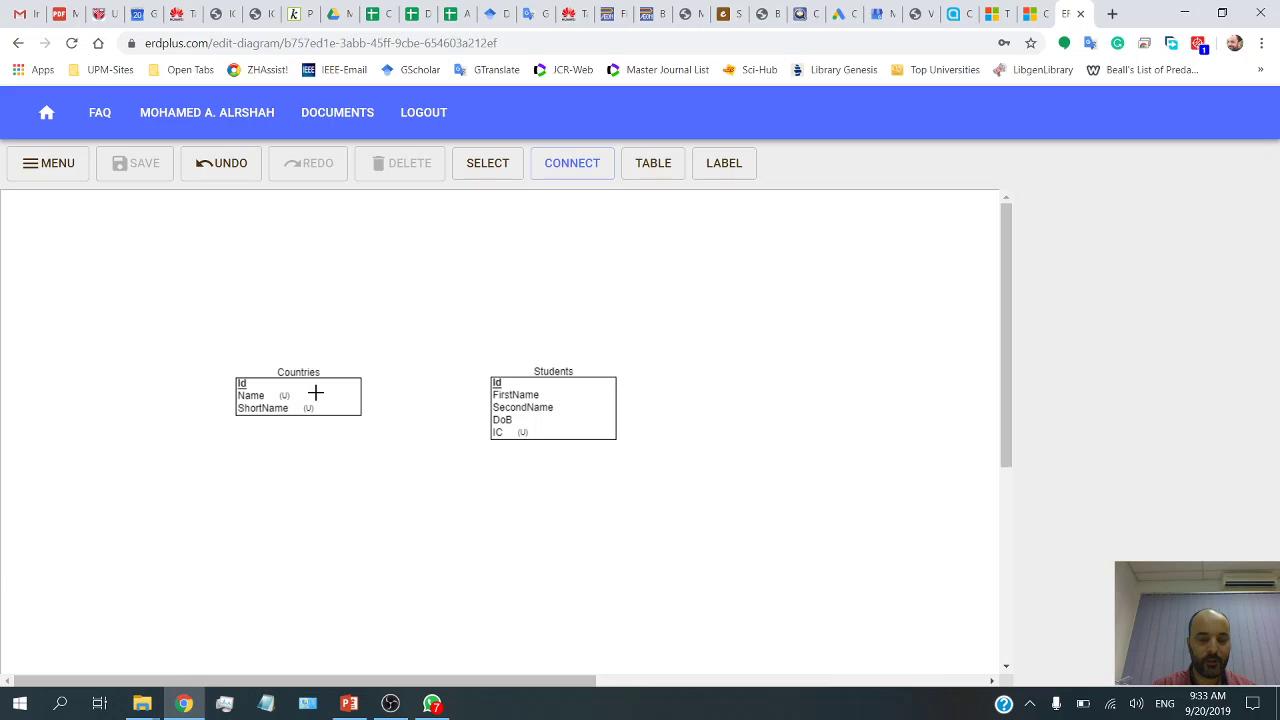
drag(316, 393, 495, 400)
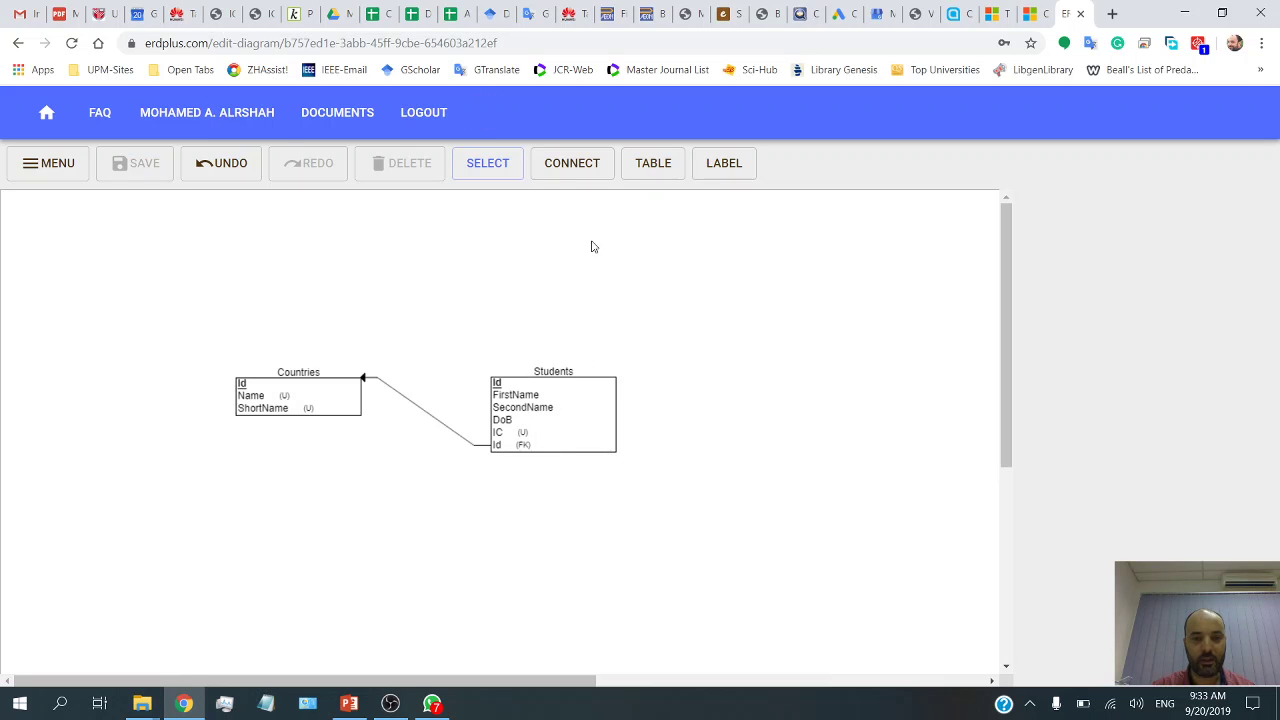
- Connect the tables in the reverse direction so that Countries gets a foreign key referencing the Id of Students, and undo that connection
click(572, 163)
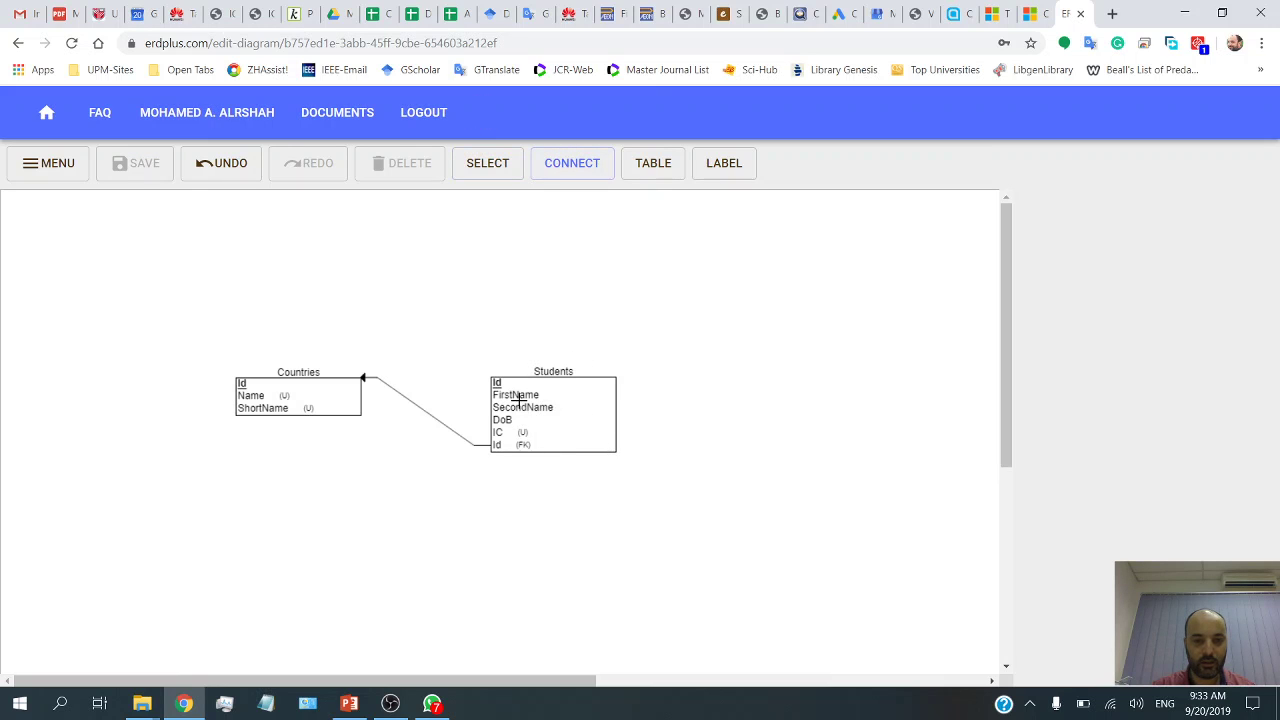
drag(519, 400, 346, 406)
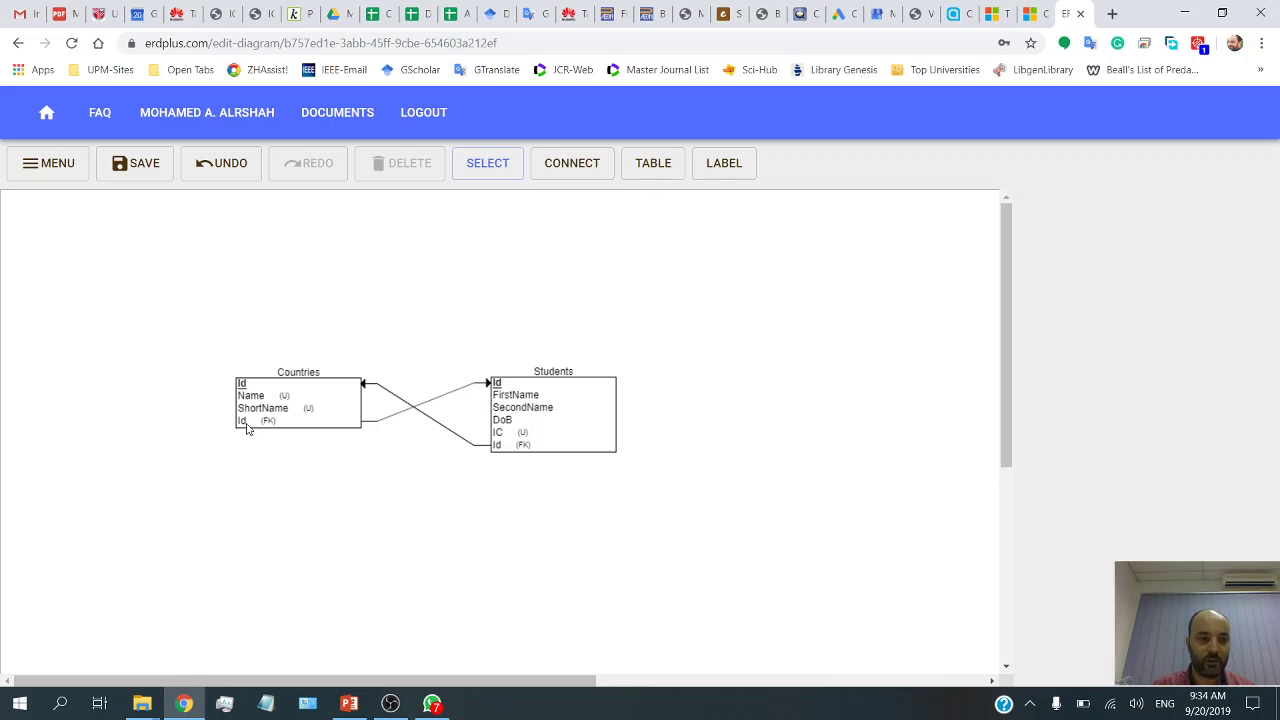
click(222, 167)
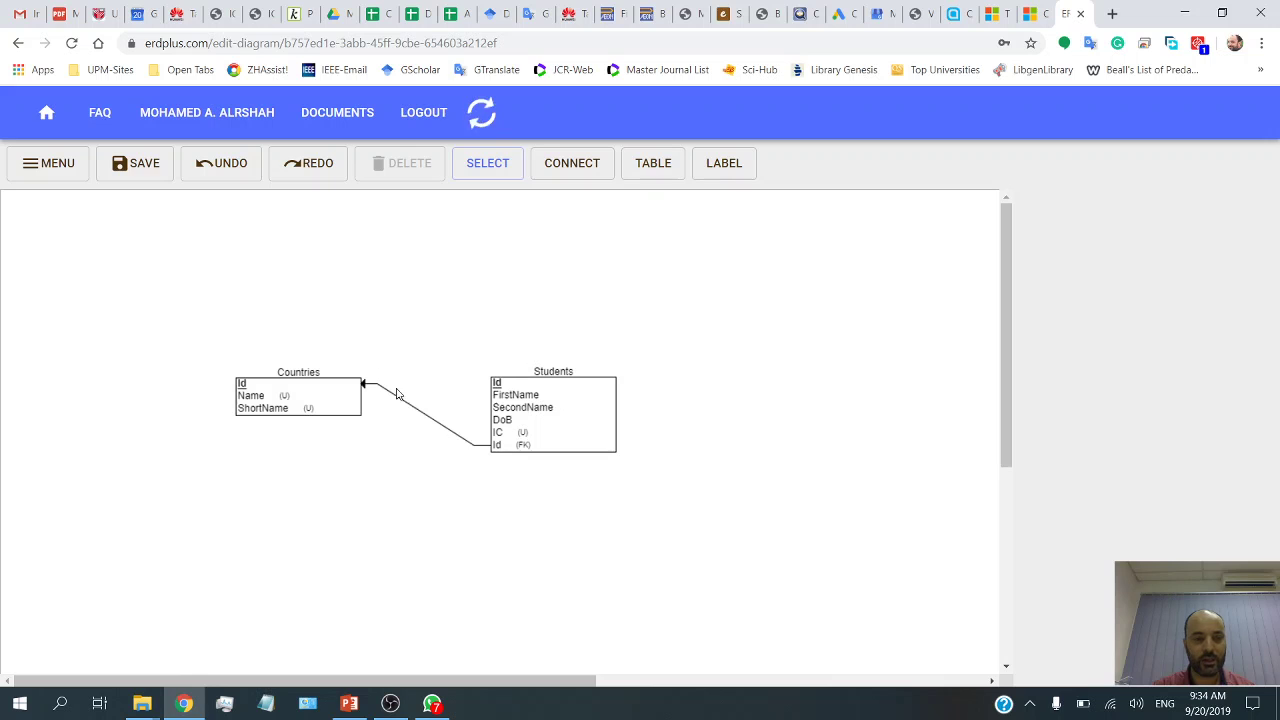
- Examine the column definitions of the Countries and Students tables by selecting each table in turn
click(350, 397)
click(370, 383)
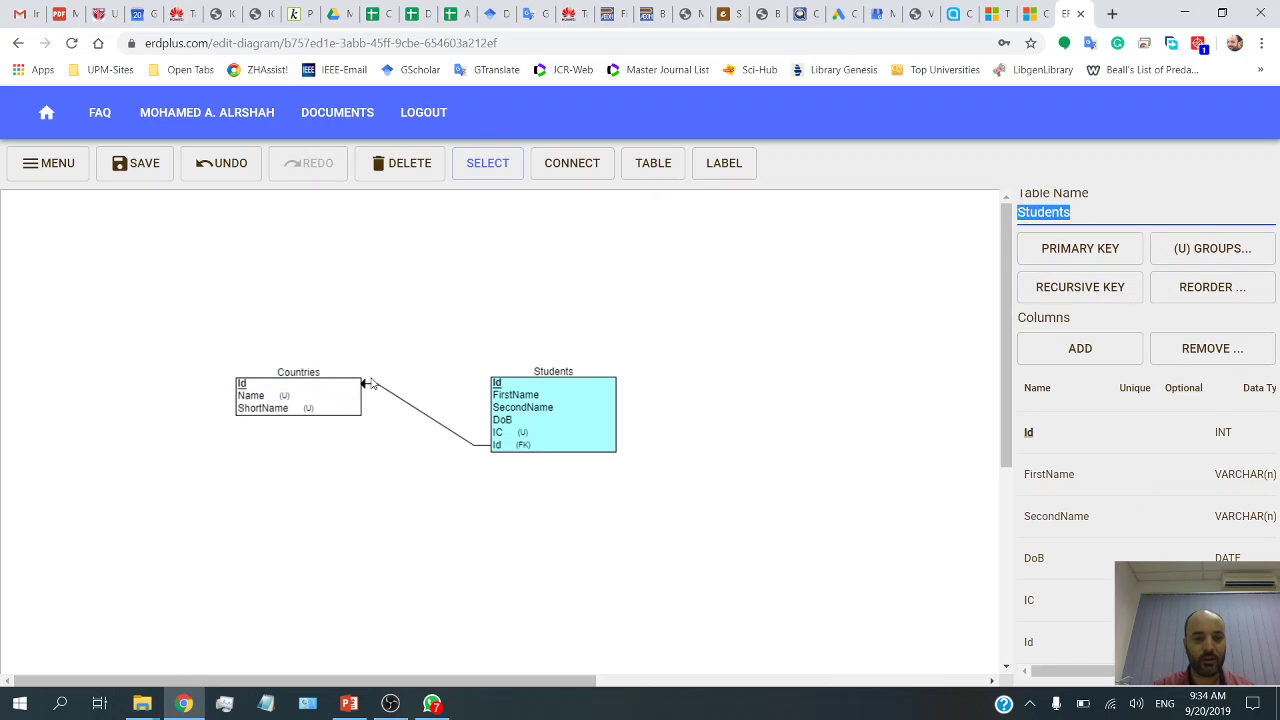
click(331, 400)
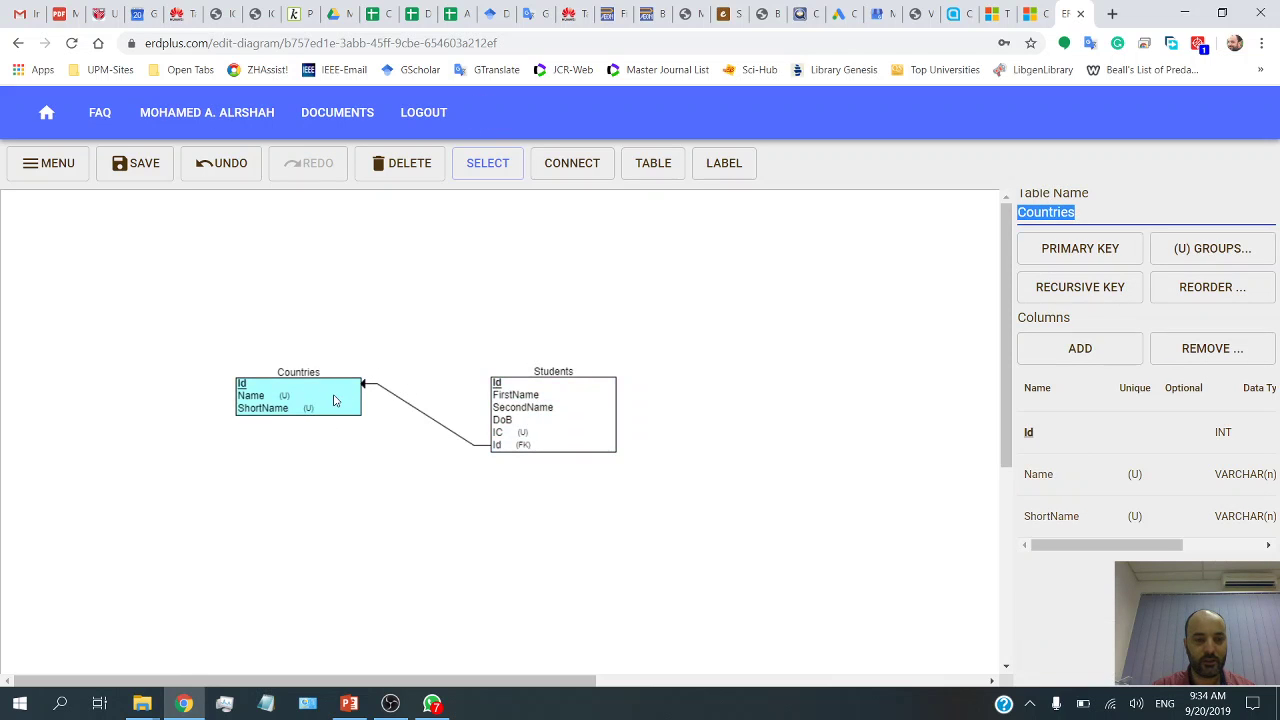
click(559, 403)
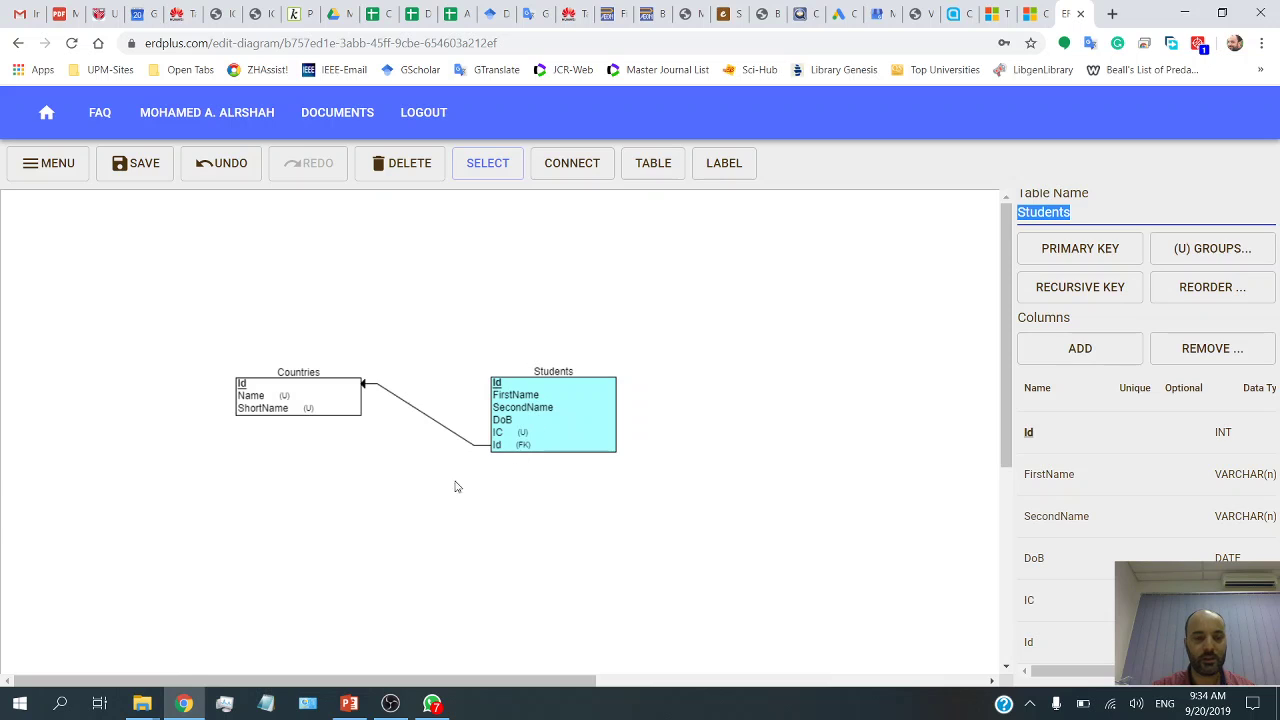
click(331, 394)
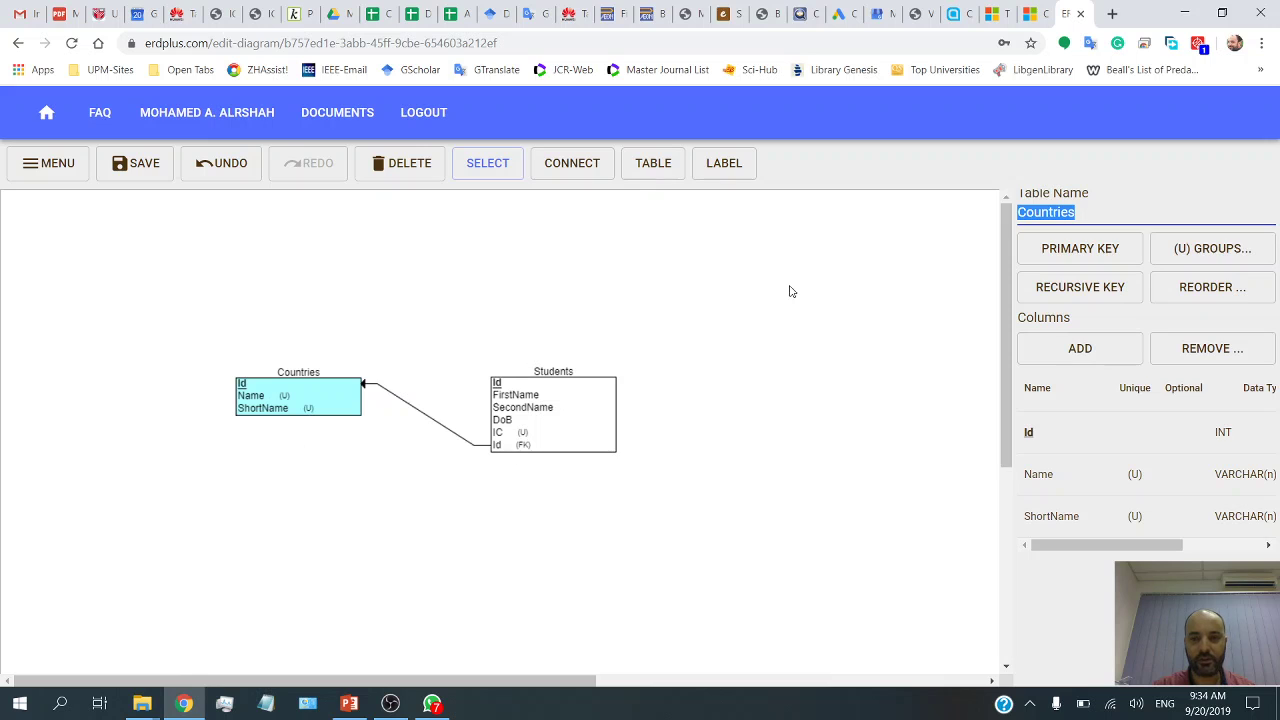
- Save the diagram, return to the documents list and generate the SQL for Second RS
click(143, 164)
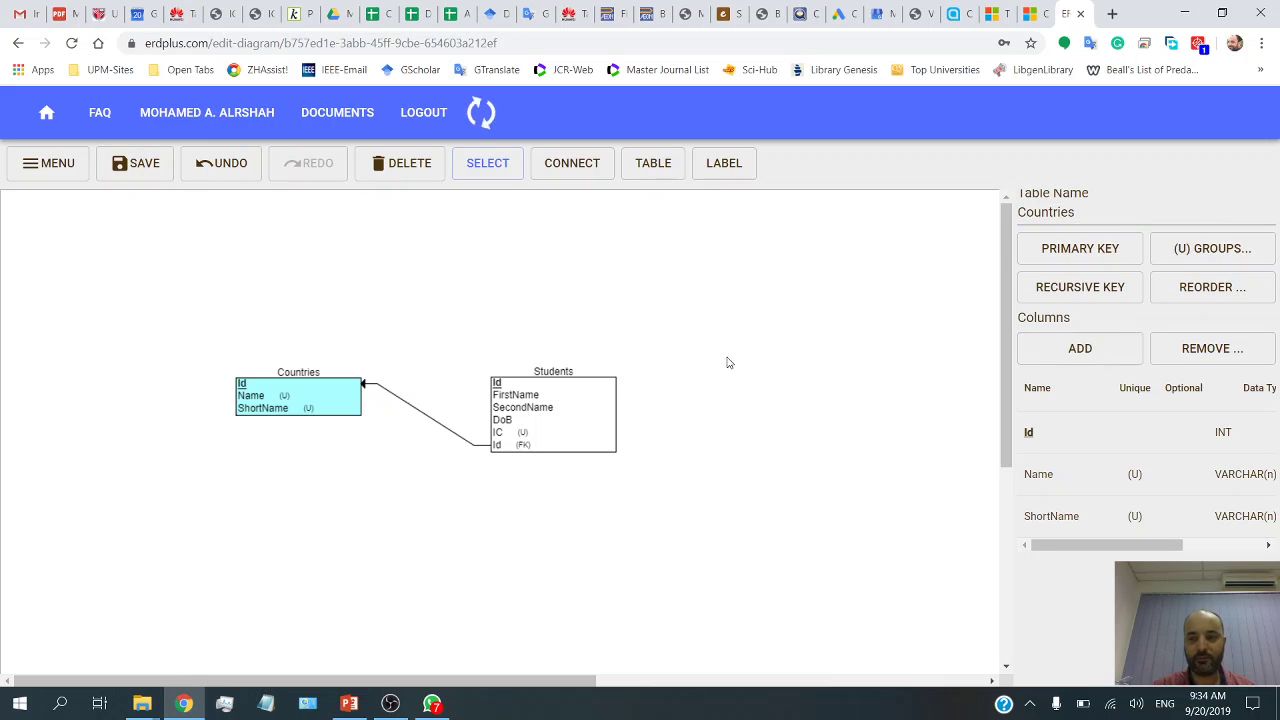
click(354, 127)
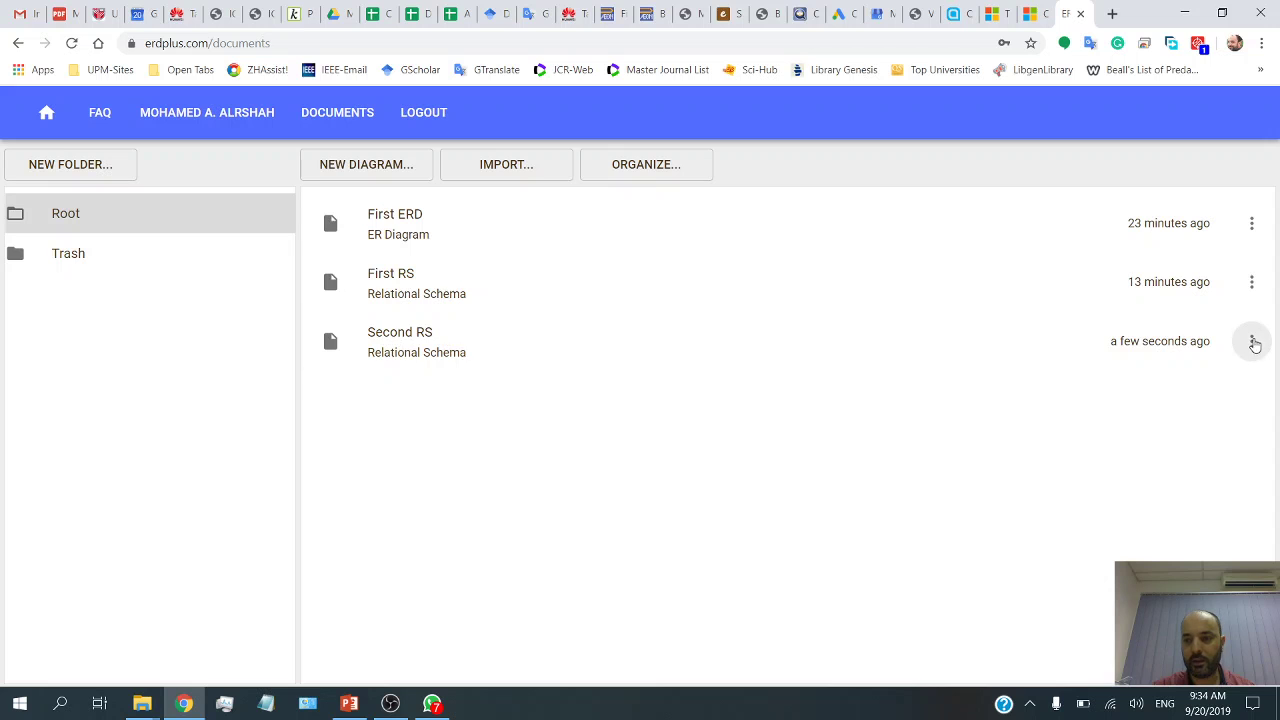
click(1251, 342)
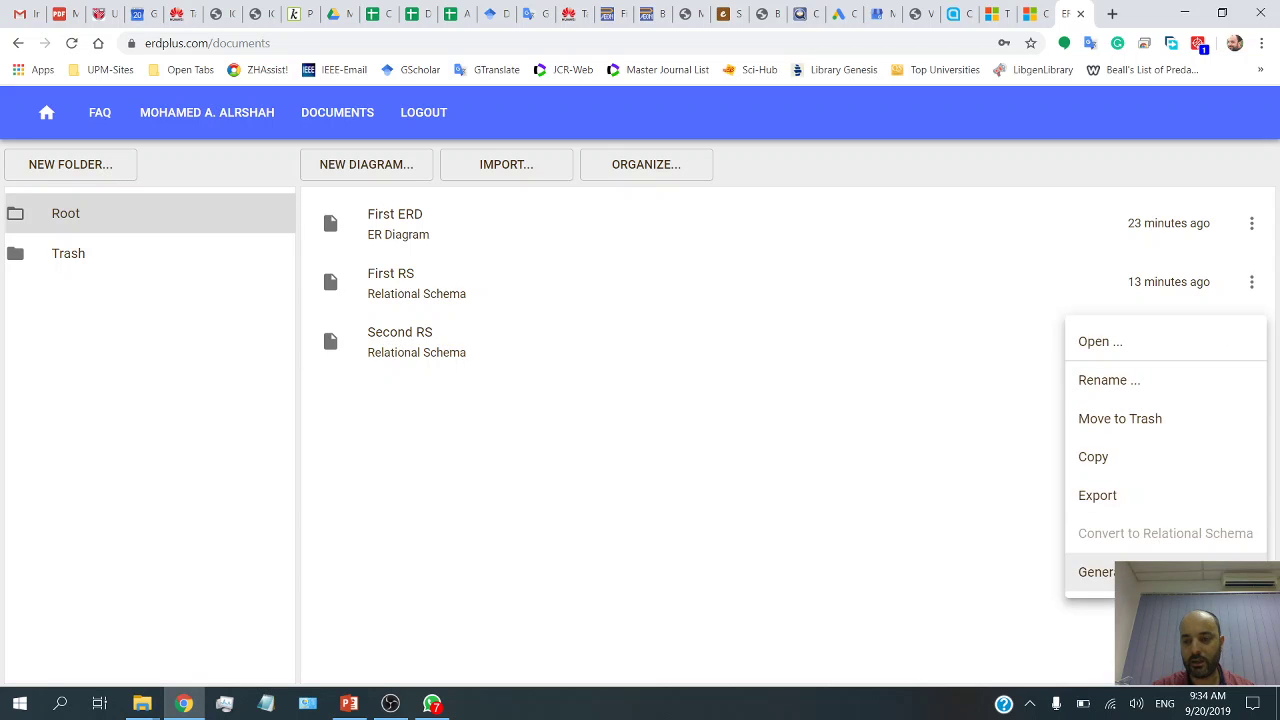
click(1098, 572)
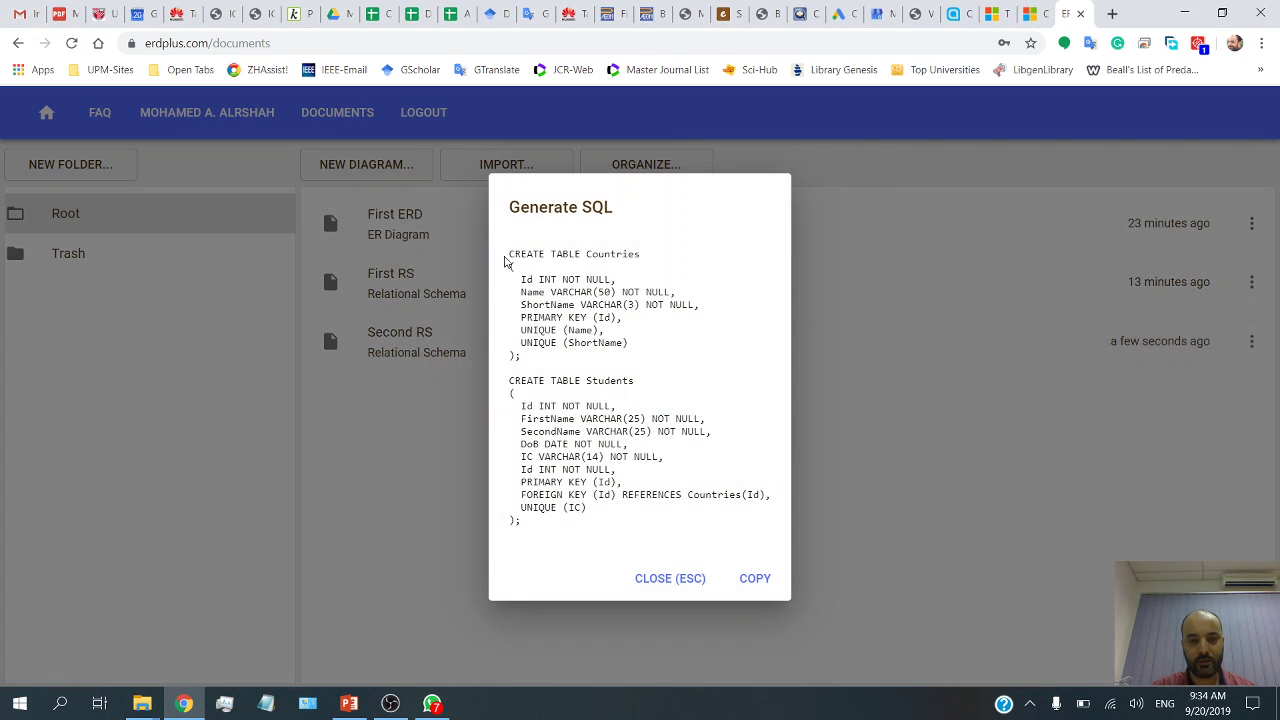
- Copy the entire generated SQL script for the Countries and Students tables and close the Generate SQL dialog
drag(508, 256, 521, 521)
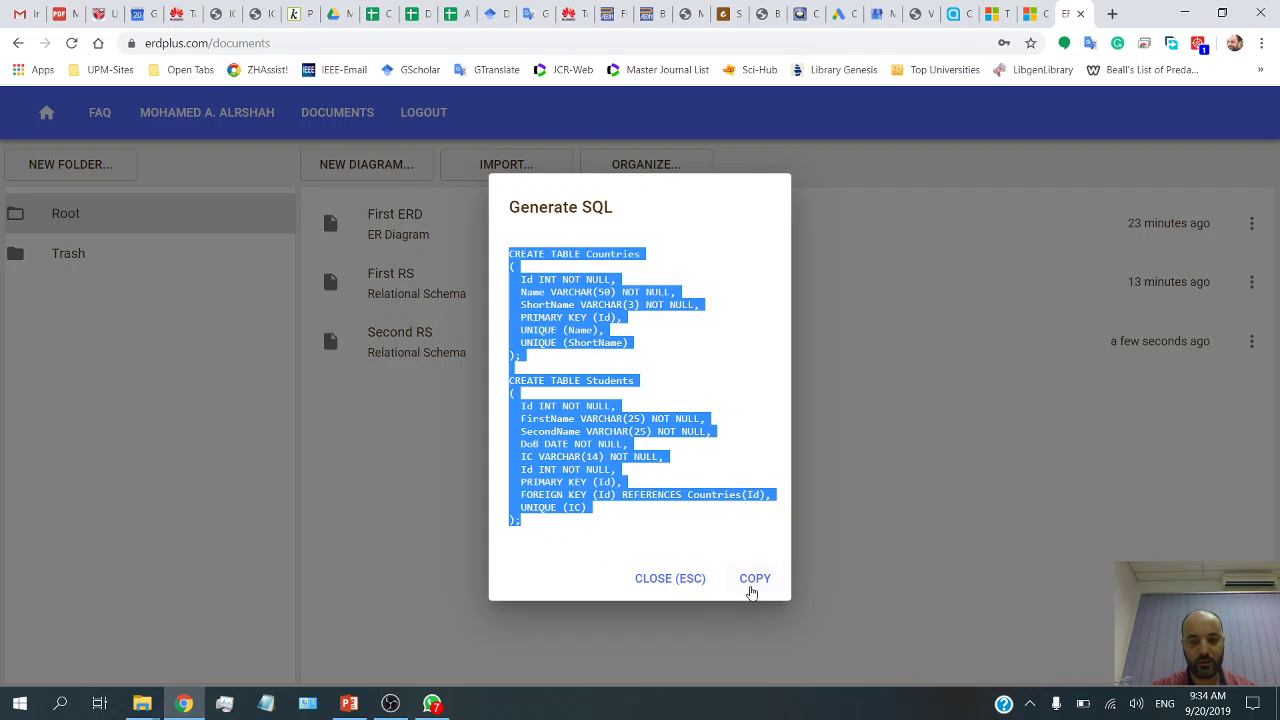
click(752, 589)
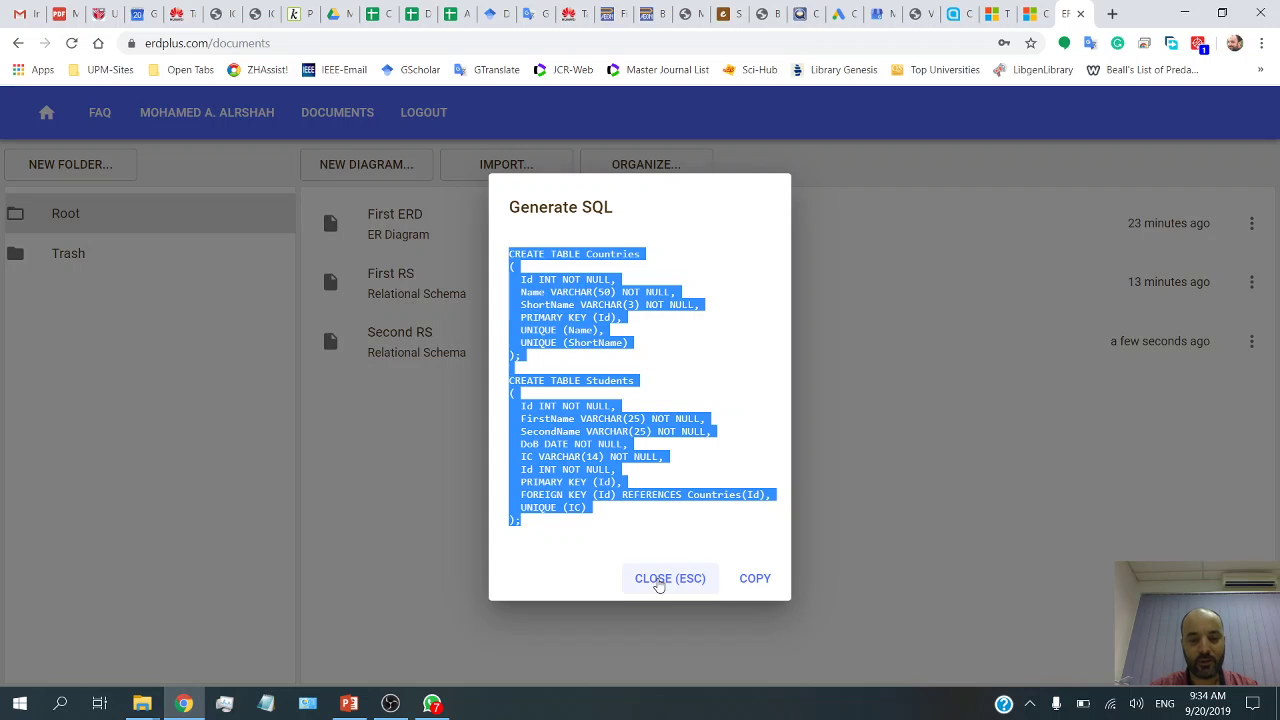
click(663, 583)
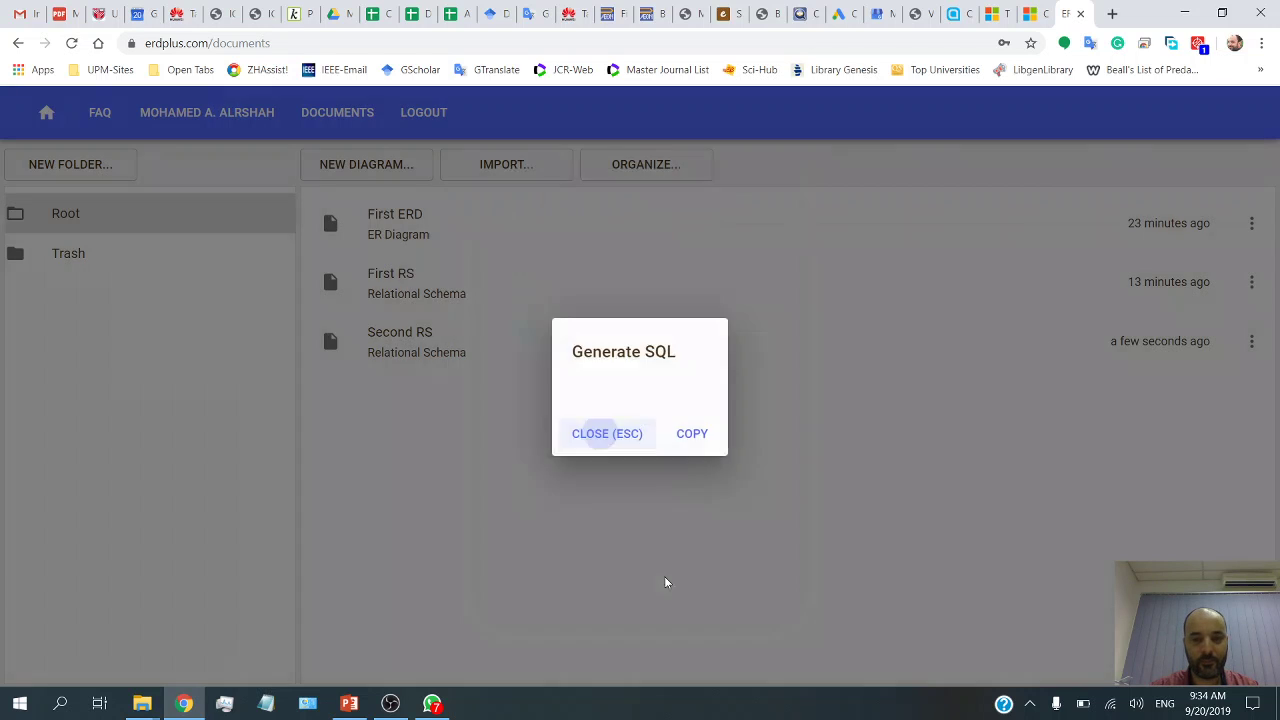